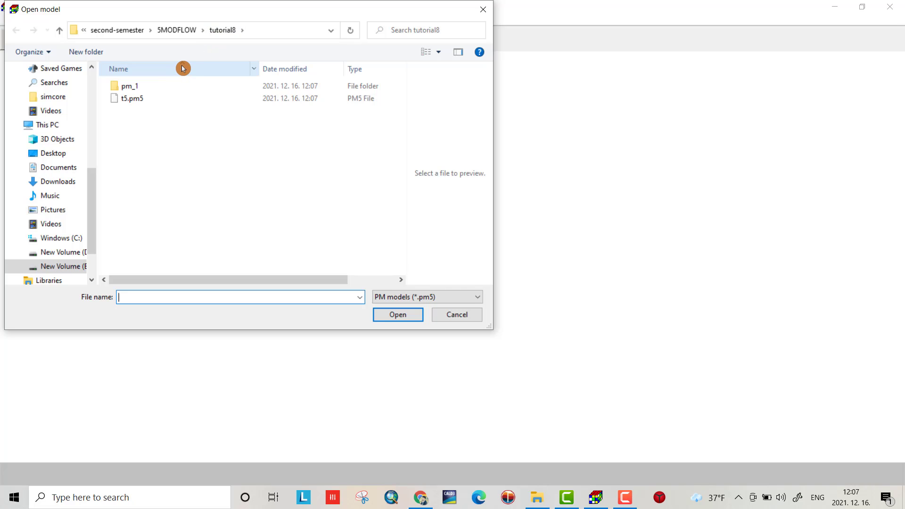
# Open the t5.pm5 model from the tutorial8 folder.
pyautogui.click(155, 98)
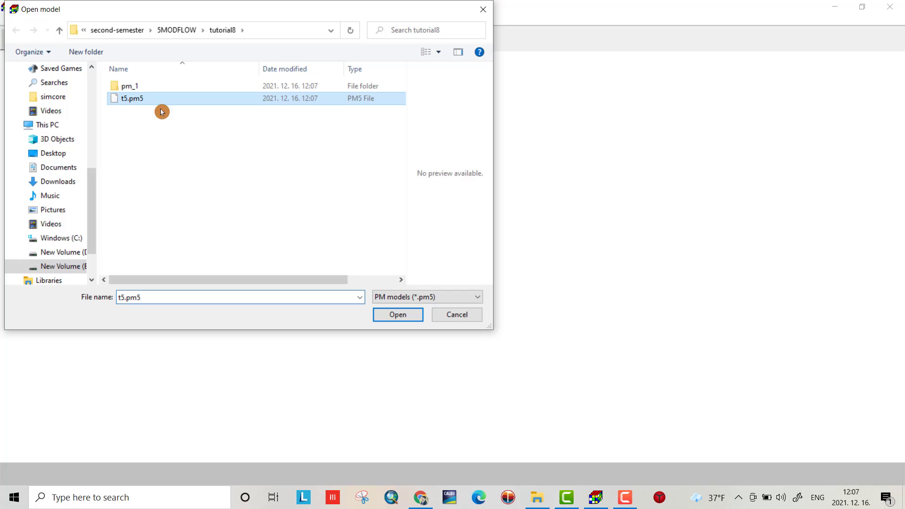
pyautogui.click(402, 315)
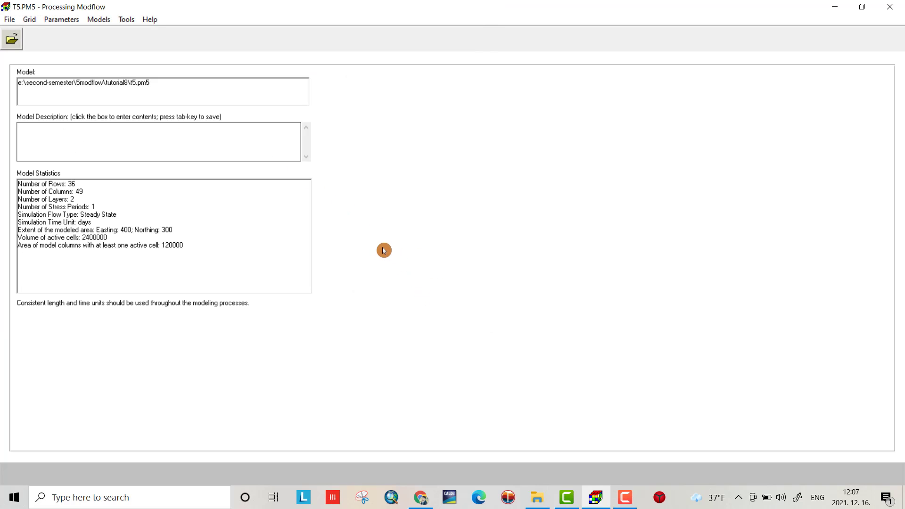
# Launch the Horizontal Hydraulic Conductivity grid editor from the Parameters menu.
pyautogui.click(30, 21)
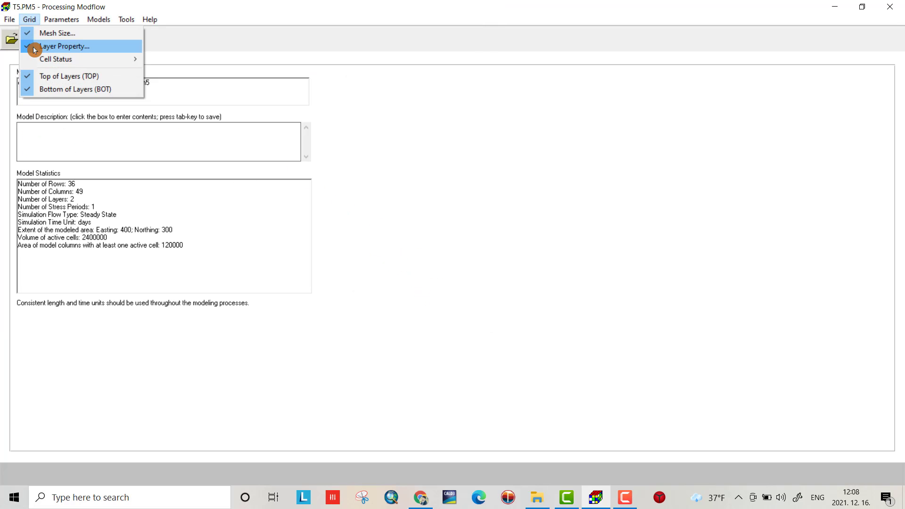
pyautogui.moveTo(51, 22)
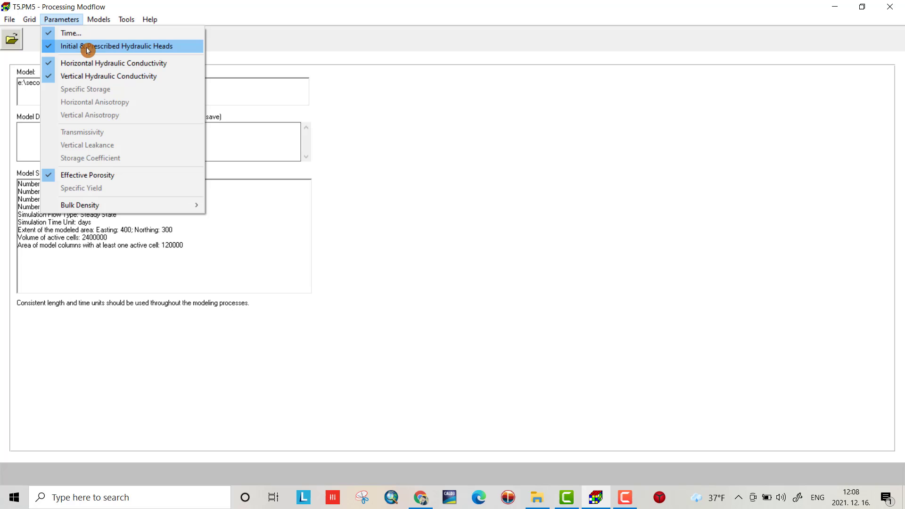
pyautogui.click(629, 503)
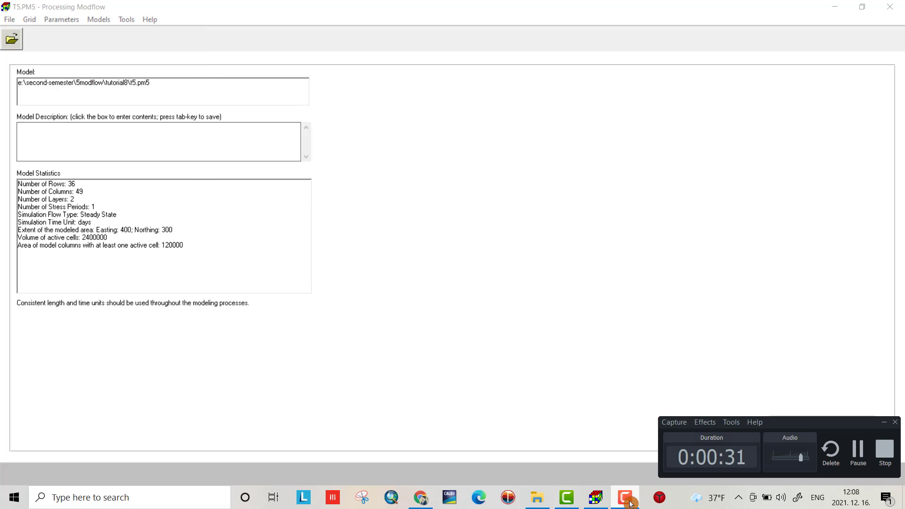
pyautogui.click(630, 502)
pyautogui.click(61, 19)
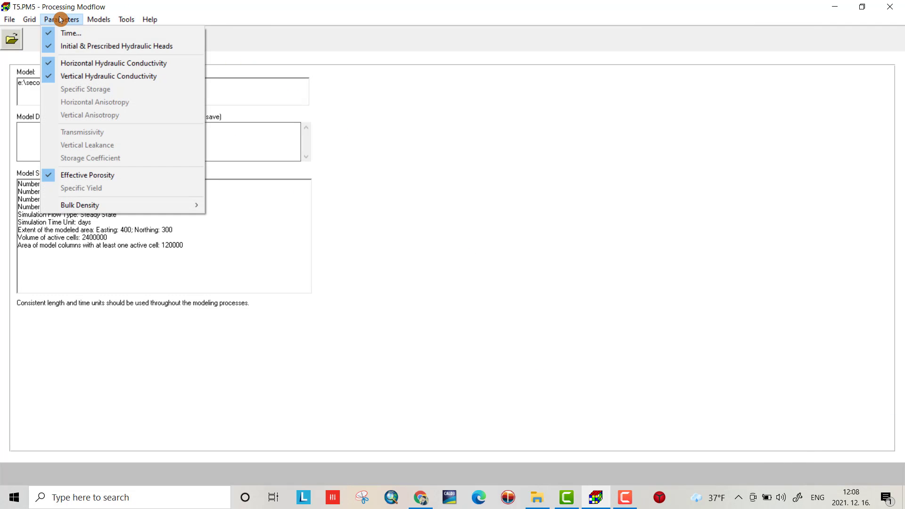
pyautogui.click(72, 63)
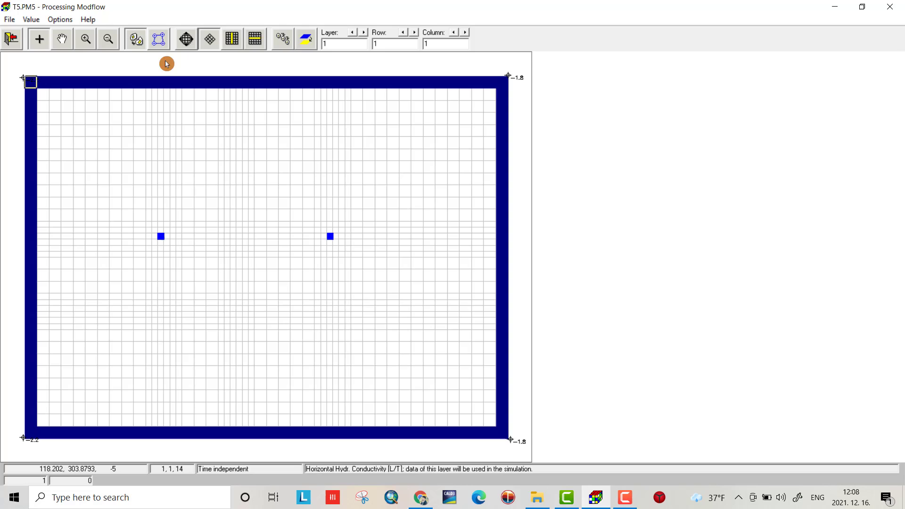
# Digitise a four-corner polygon across layer 1's middle band and assign it conductivity 5.
pyautogui.click(159, 42)
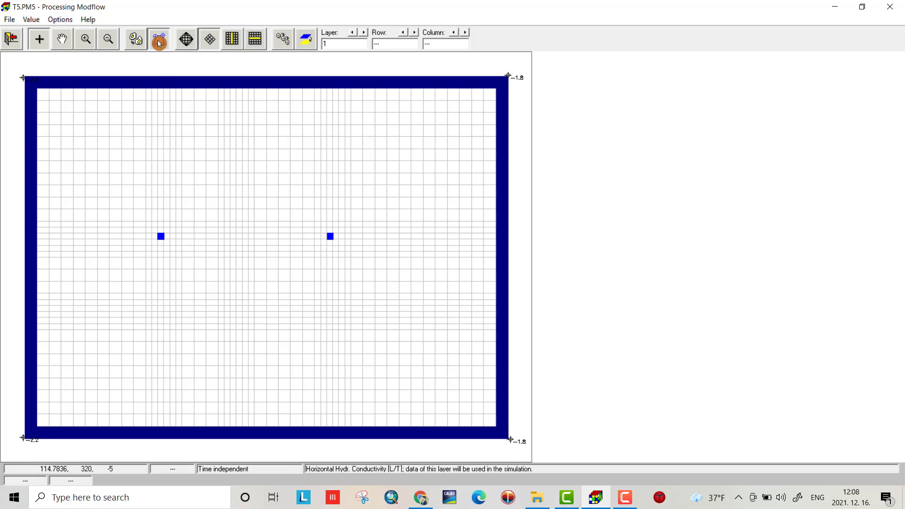
pyautogui.click(22, 203)
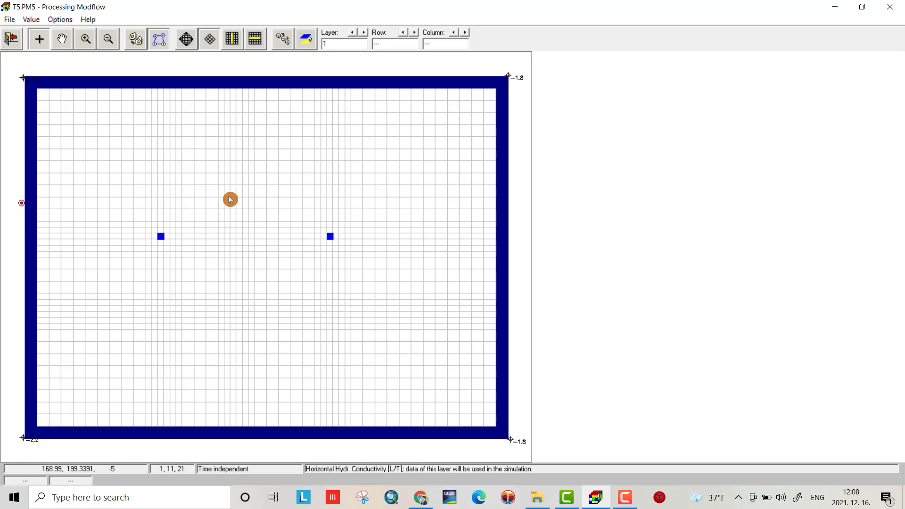
pyautogui.click(513, 202)
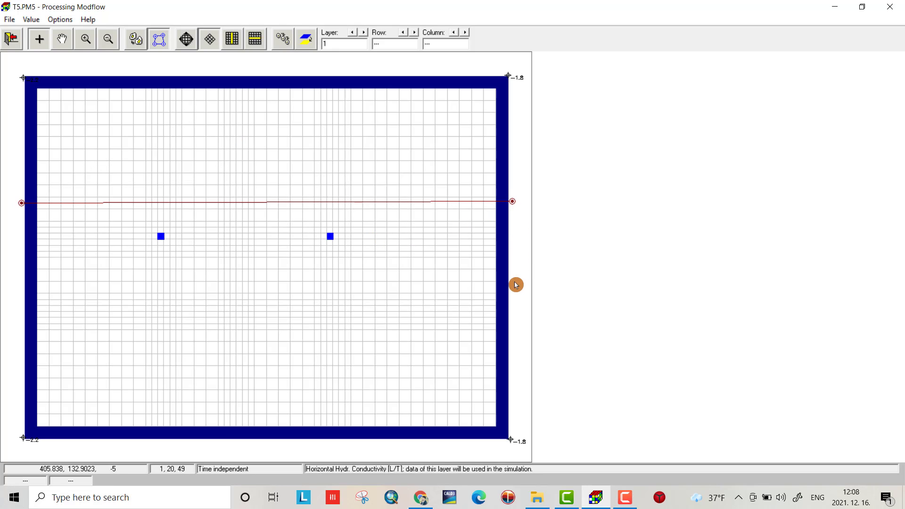
pyautogui.click(511, 293)
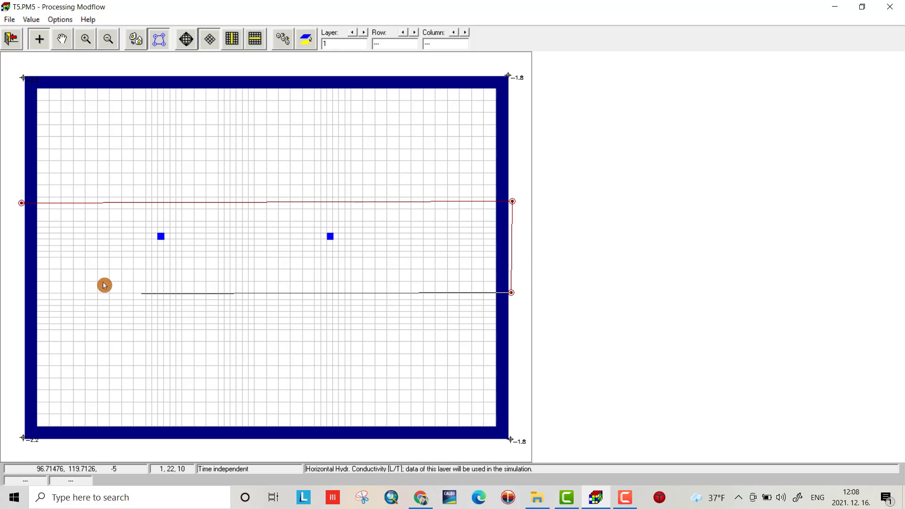
pyautogui.click(20, 278)
pyautogui.click(21, 206)
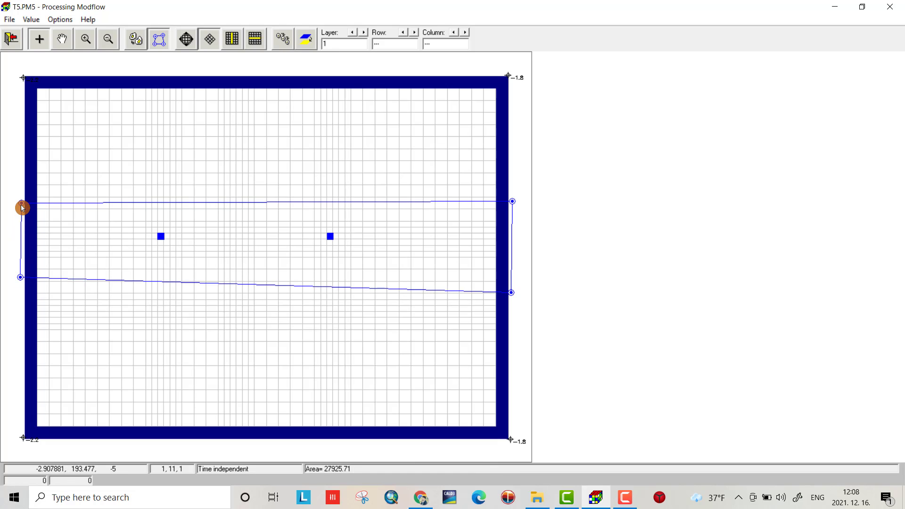
pyautogui.rightClick(157, 227)
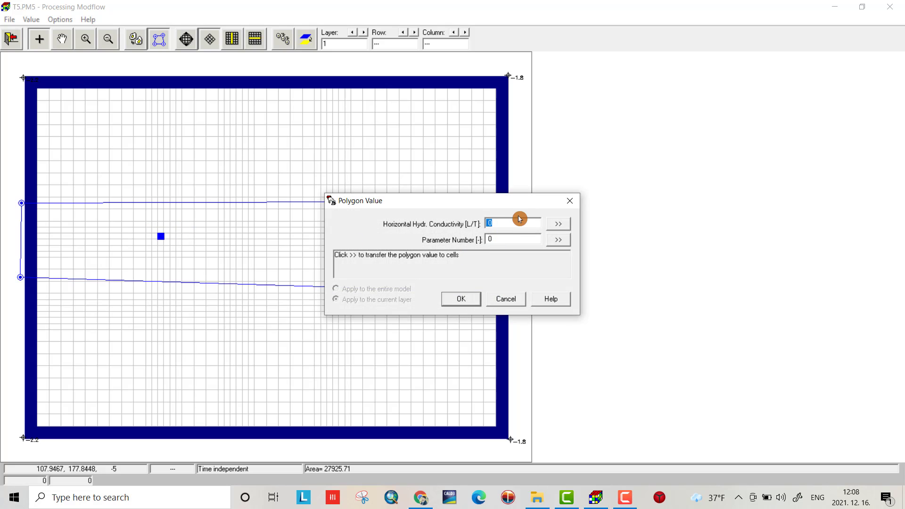
pyautogui.click(559, 223)
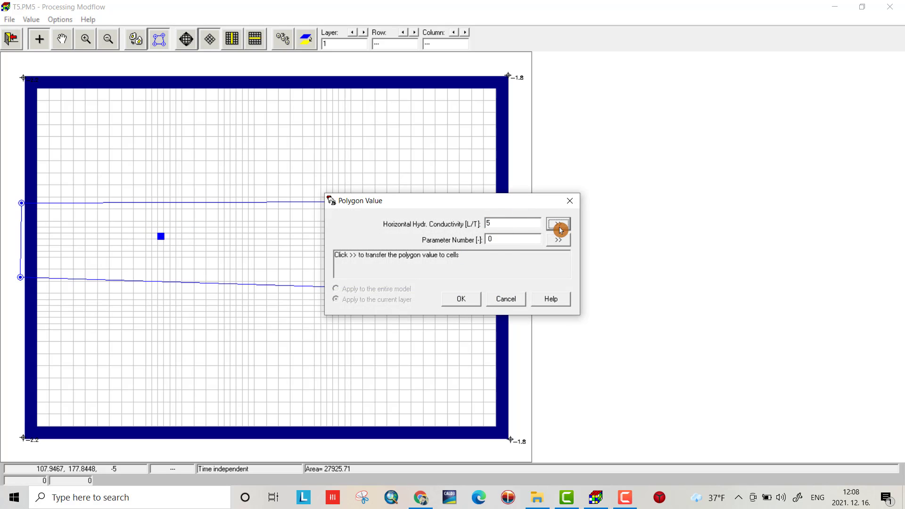
pyautogui.click(464, 302)
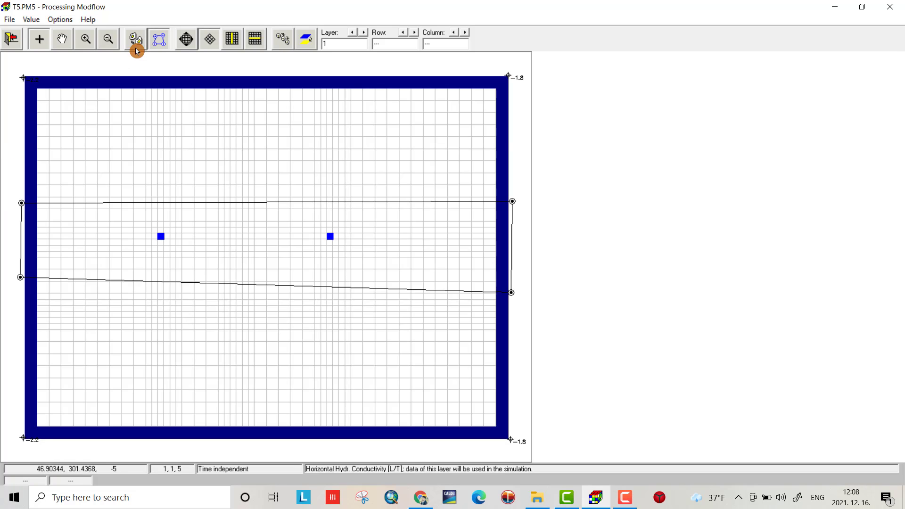
# Digitise a wider polygon around the first band and assign it conductivity 2.
pyautogui.click(13, 148)
pyautogui.doubleClick(520, 151)
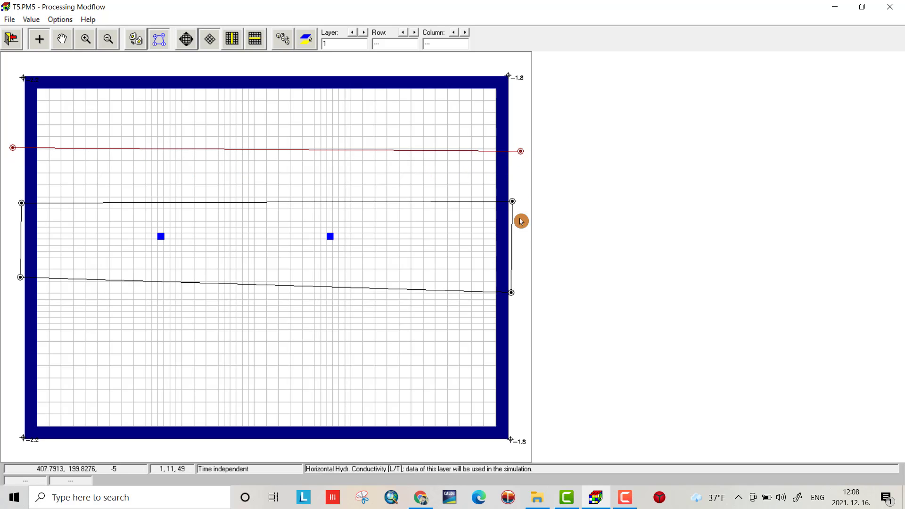
pyautogui.click(517, 373)
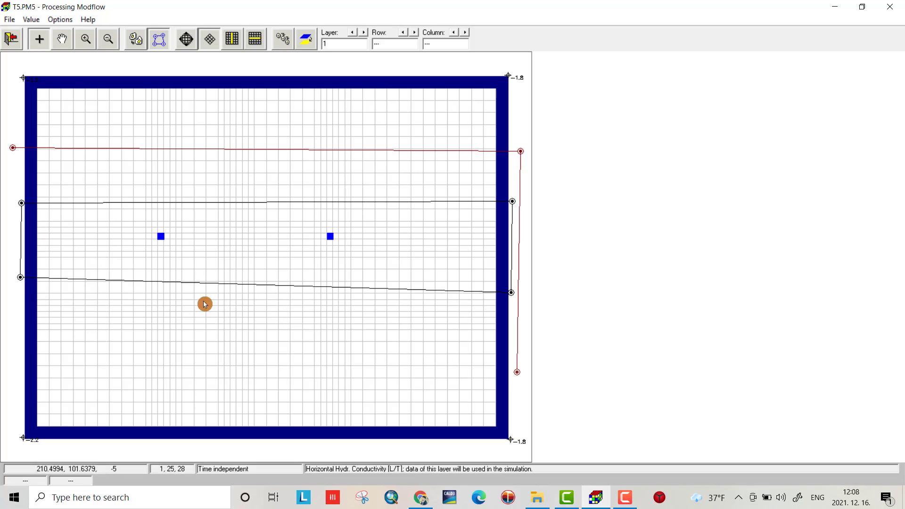
pyautogui.click(15, 361)
pyautogui.click(13, 149)
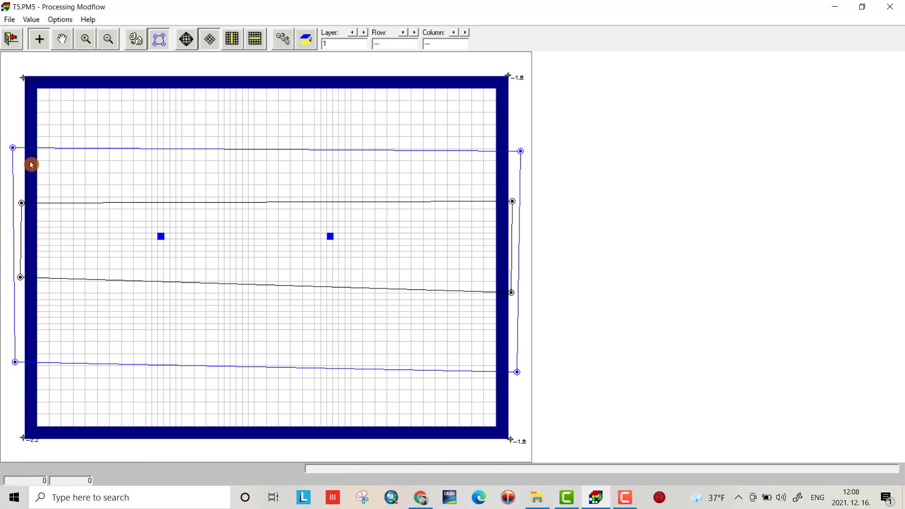
pyautogui.rightClick(106, 175)
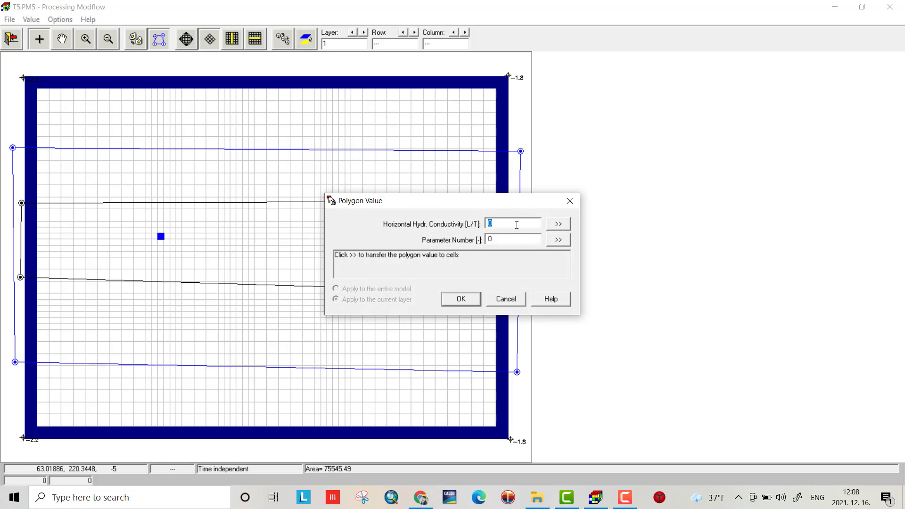
pyautogui.click(558, 224)
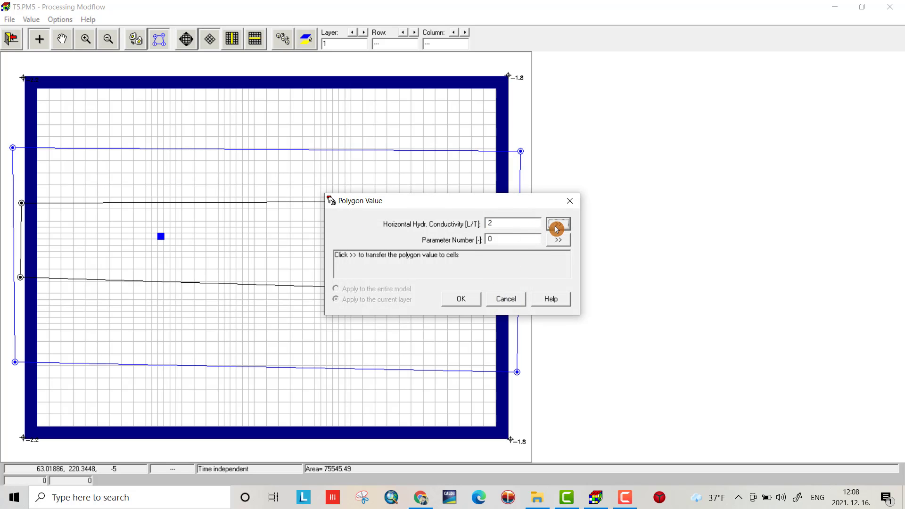
pyautogui.click(461, 299)
pyautogui.click(414, 284)
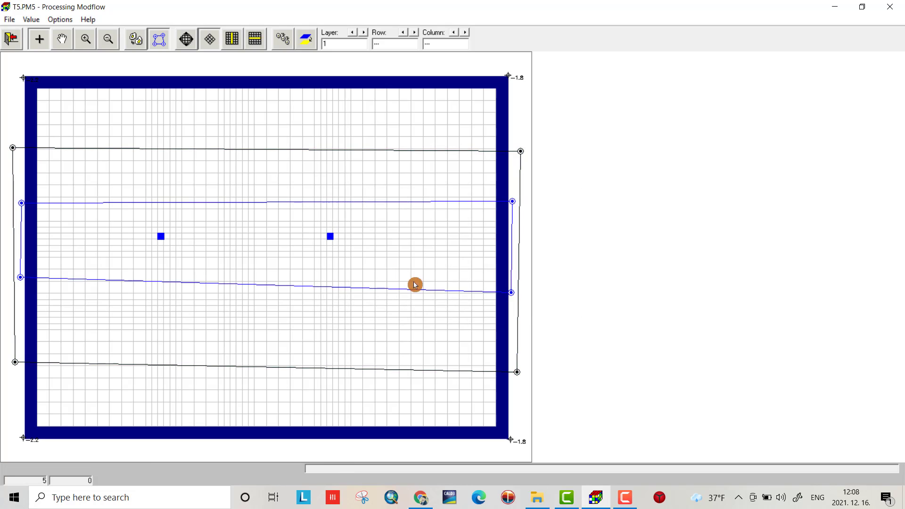
# Draw a polygon enclosing the entire grid and assign it conductivity 0.5.
pyautogui.click(5, 65)
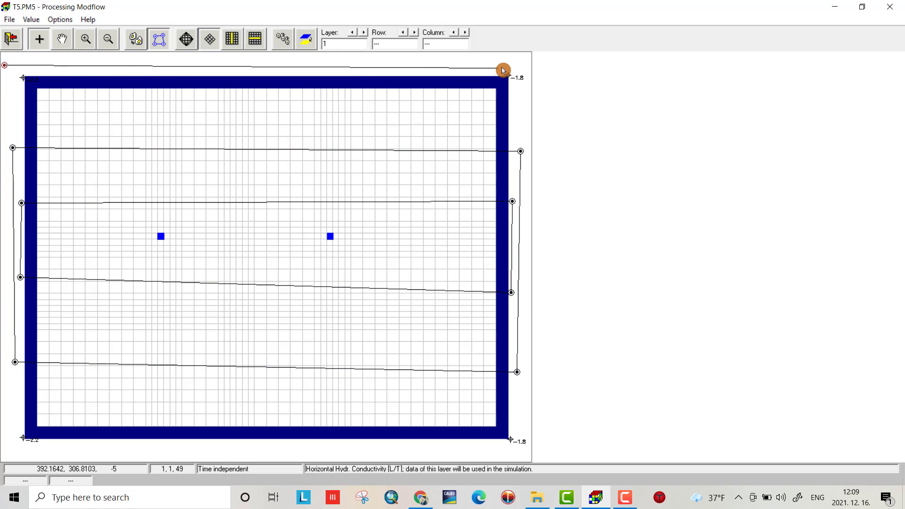
pyautogui.click(523, 65)
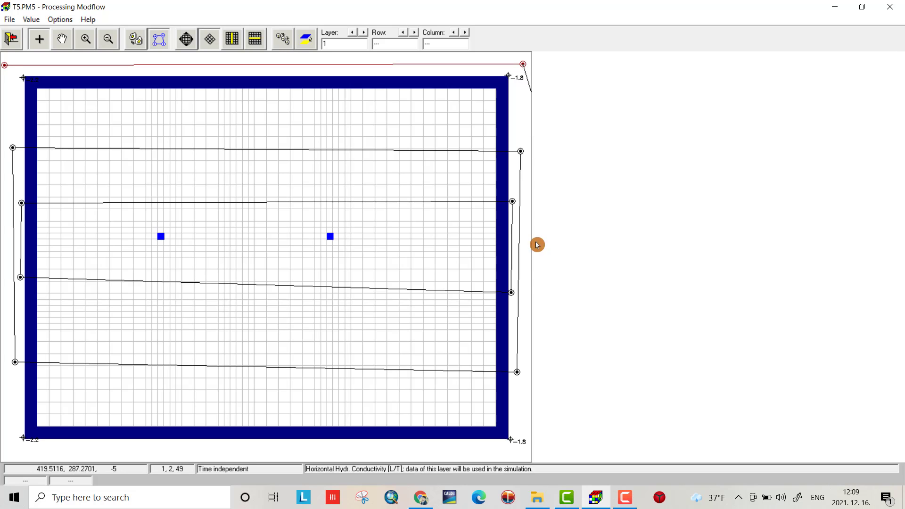
pyautogui.click(520, 452)
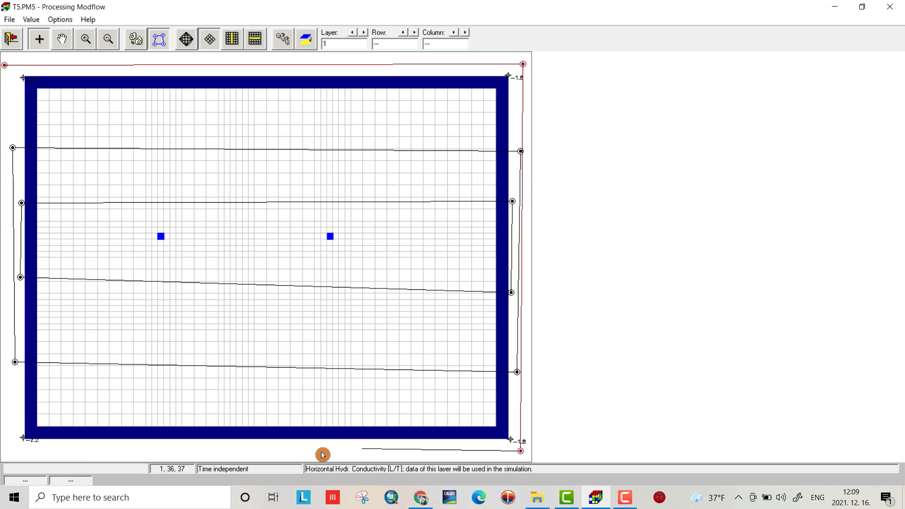
pyautogui.click(13, 445)
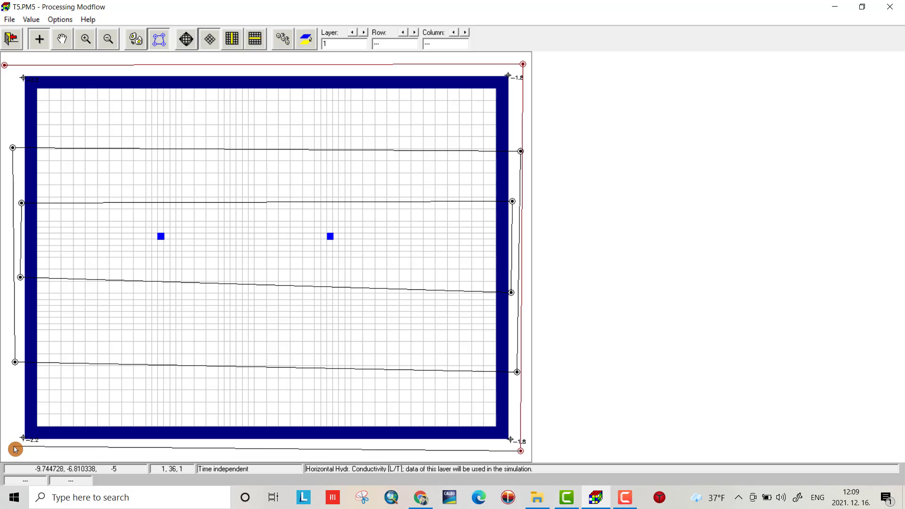
pyautogui.click(4, 66)
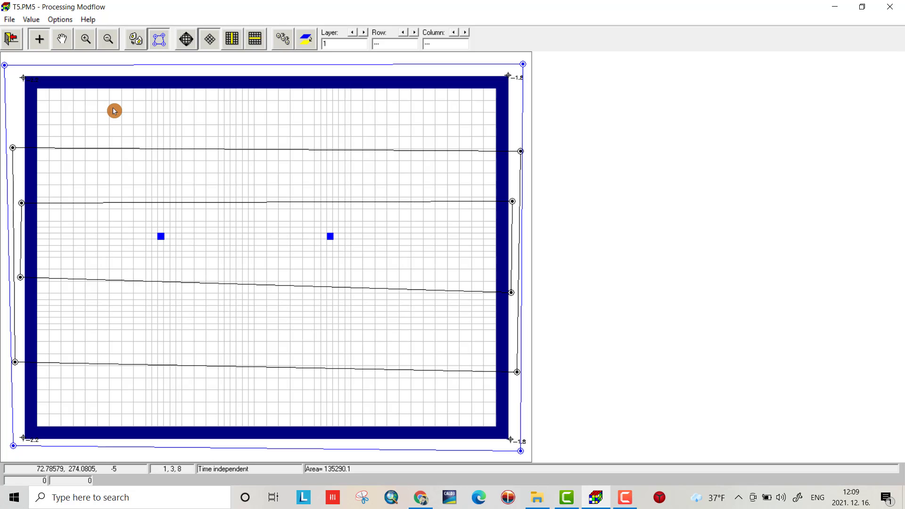
pyautogui.click(113, 112)
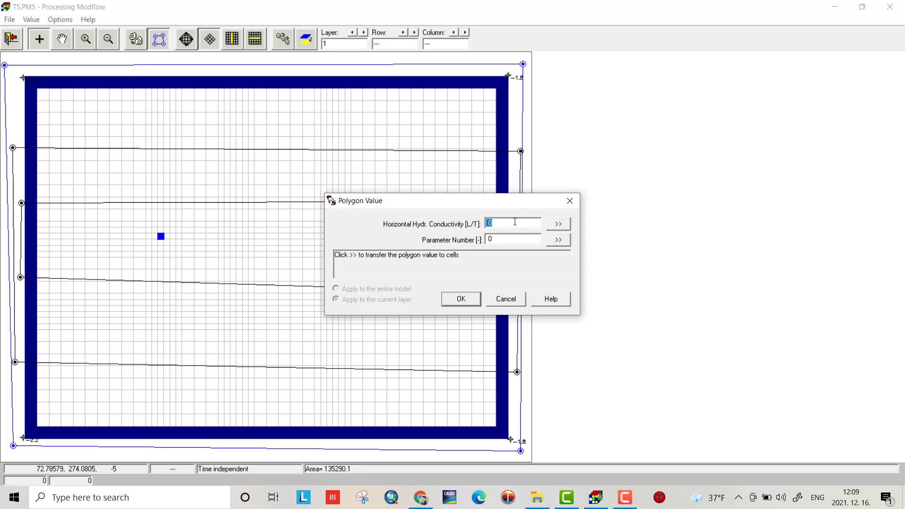
pyautogui.write('.5')
pyautogui.click(558, 223)
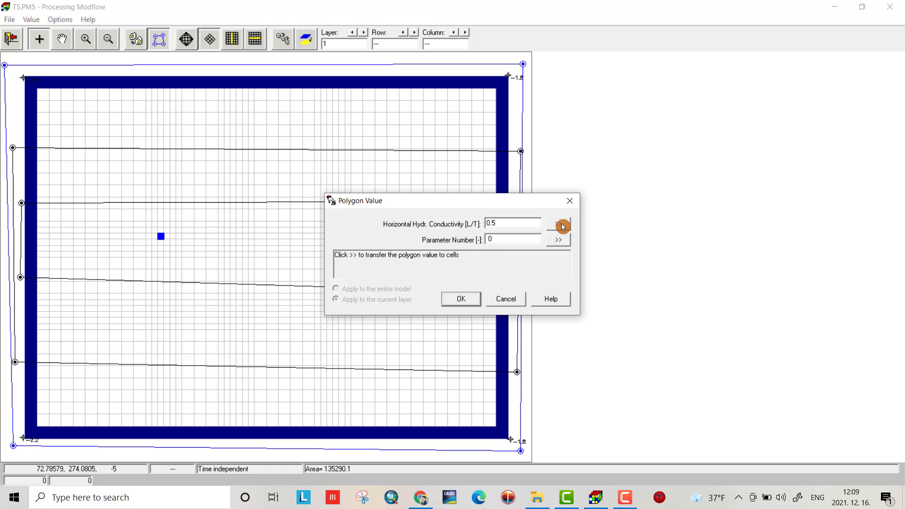
pyautogui.click(462, 302)
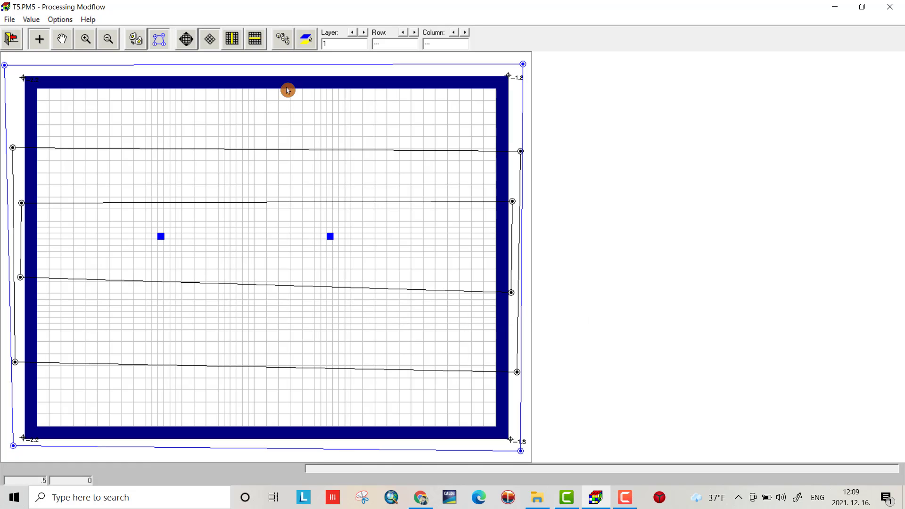
# Move to layer 2, show conductivity as coloured zones, and check cells in each band.
pyautogui.click(311, 43)
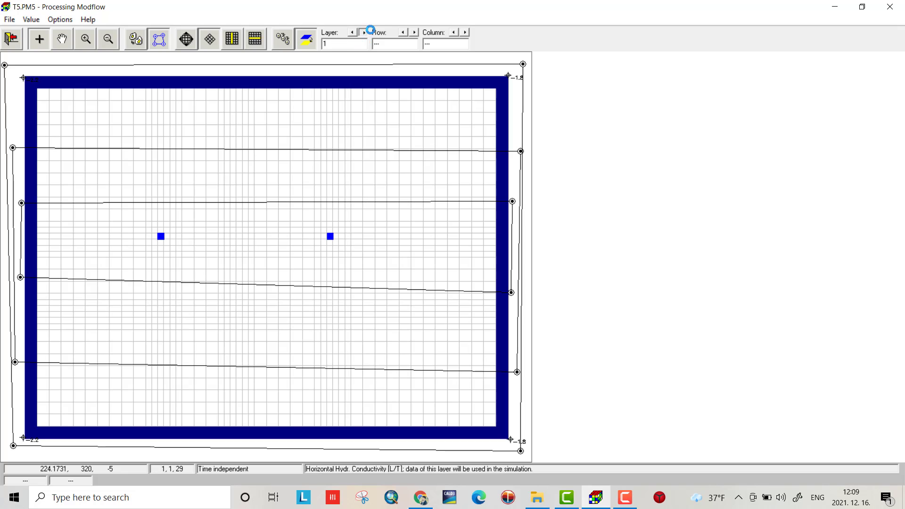
pyautogui.click(336, 130)
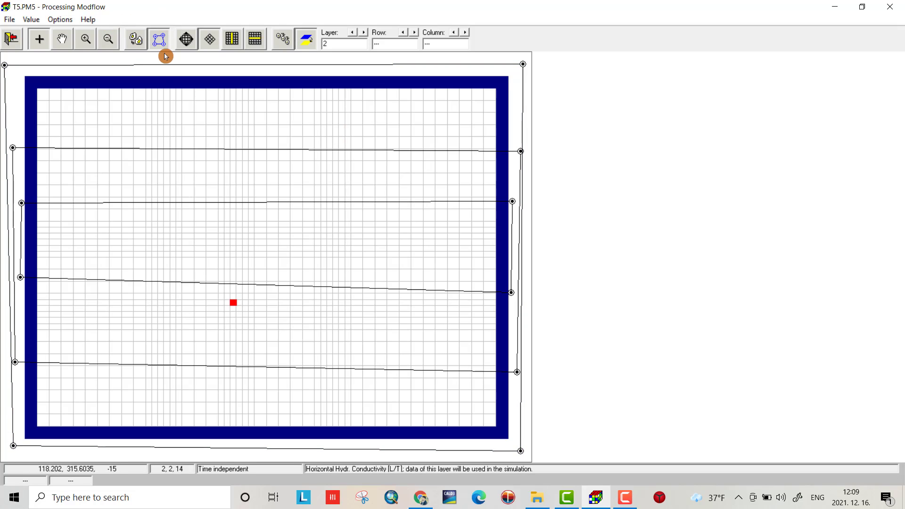
pyautogui.click(136, 44)
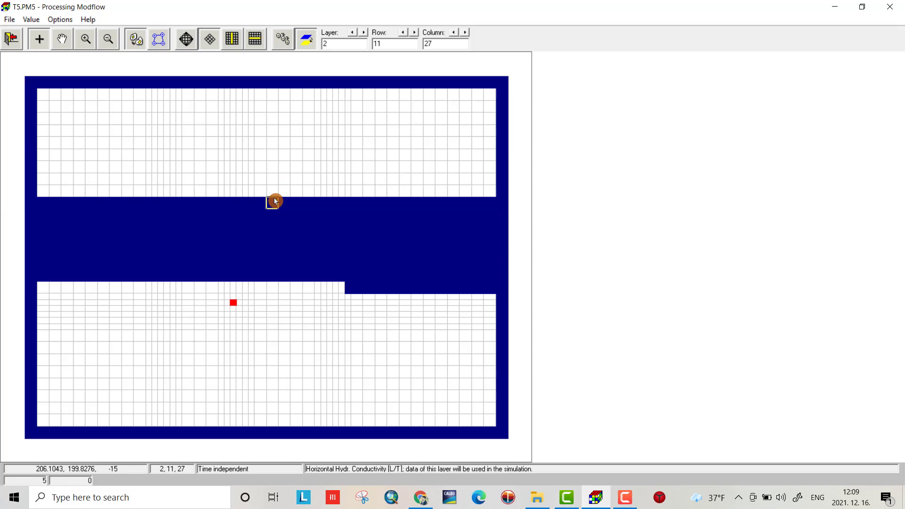
pyautogui.click(273, 200)
pyautogui.click(272, 157)
pyautogui.click(272, 108)
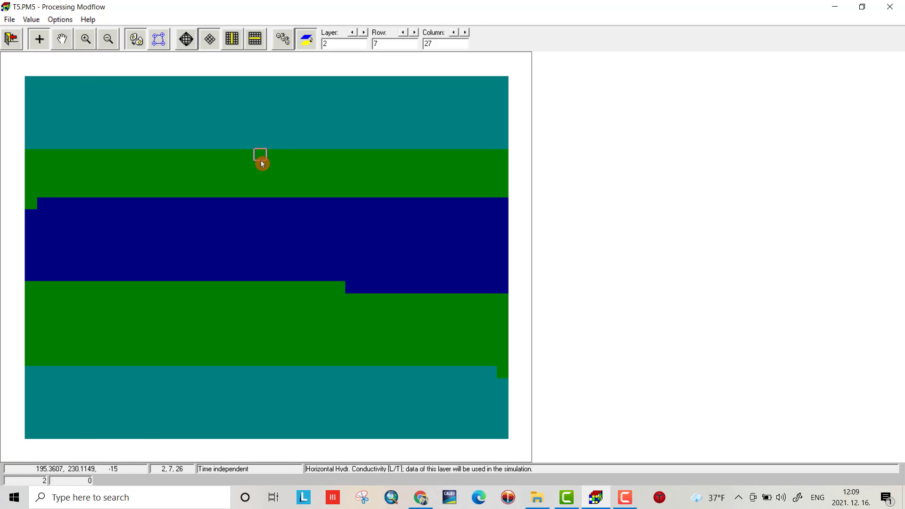
pyautogui.click(262, 217)
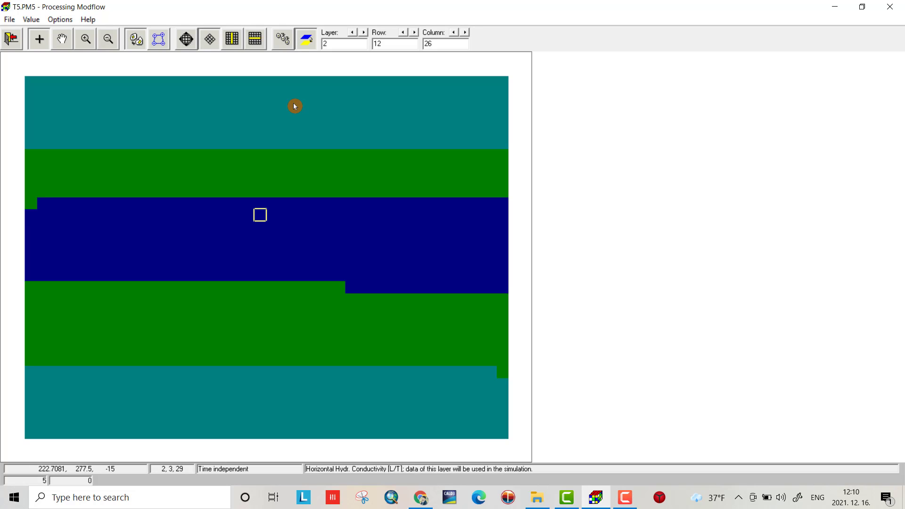
# In Search And Modify, activate row 1 with maximum 55555, value 2 and the Multiply option.
pyautogui.click(30, 22)
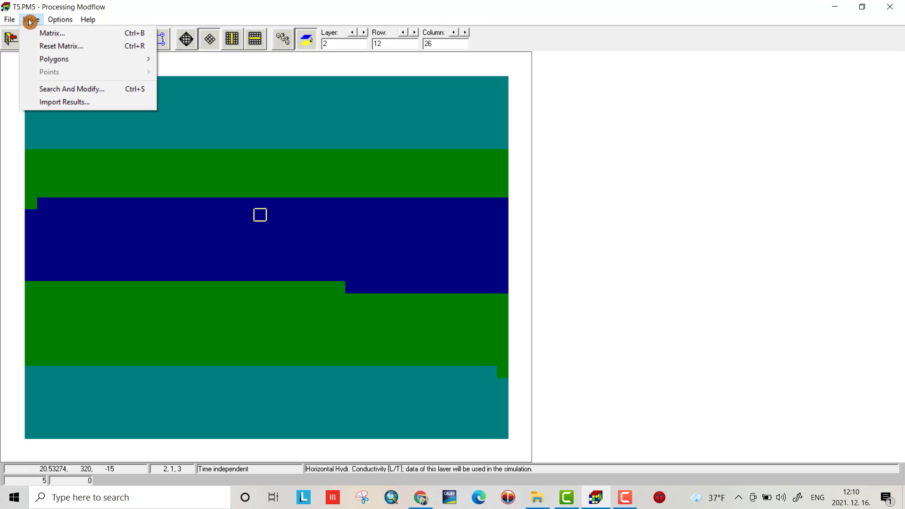
pyautogui.click(52, 89)
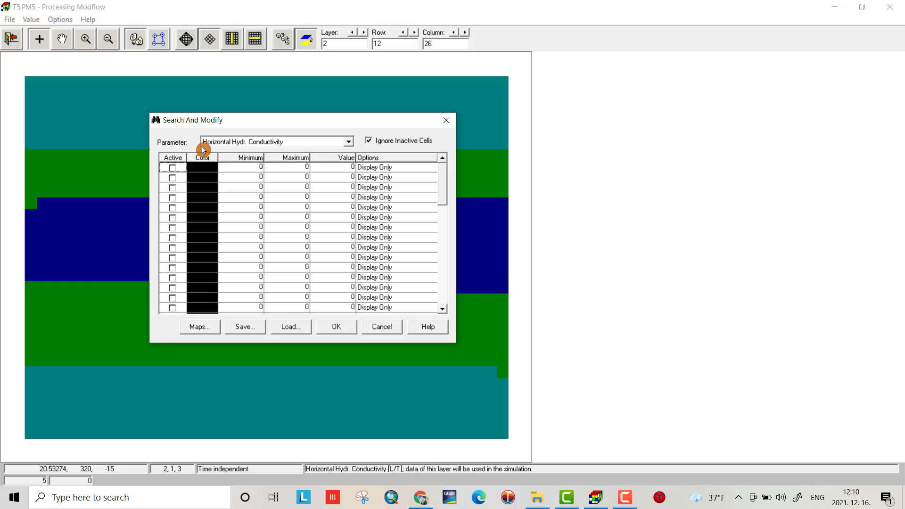
pyautogui.moveTo(185, 174)
pyautogui.mouseDown()
pyautogui.moveTo(289, 168)
pyautogui.moveTo(319, 156)
pyautogui.moveTo(354, 170)
pyautogui.mouseUp()
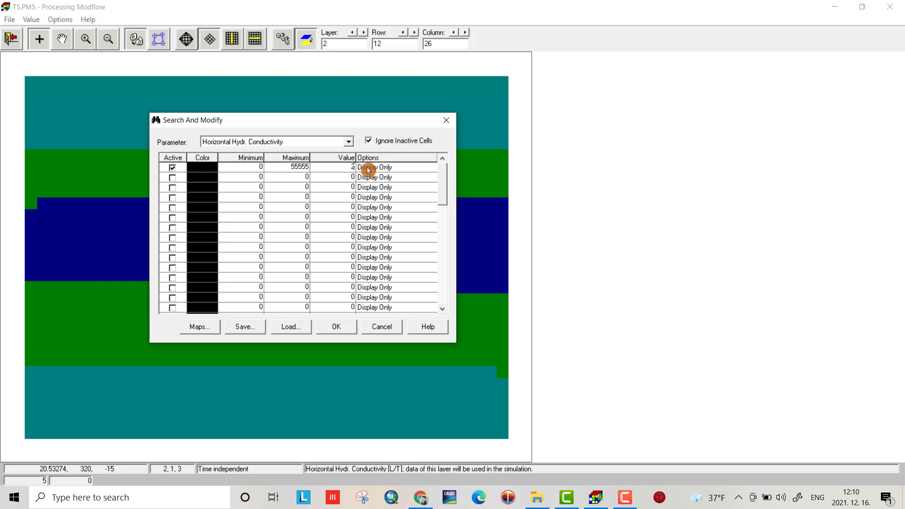
pyautogui.moveTo(368, 170); pyautogui.dragTo(374, 169)
pyautogui.moveTo(431, 168); pyautogui.dragTo(382, 200)
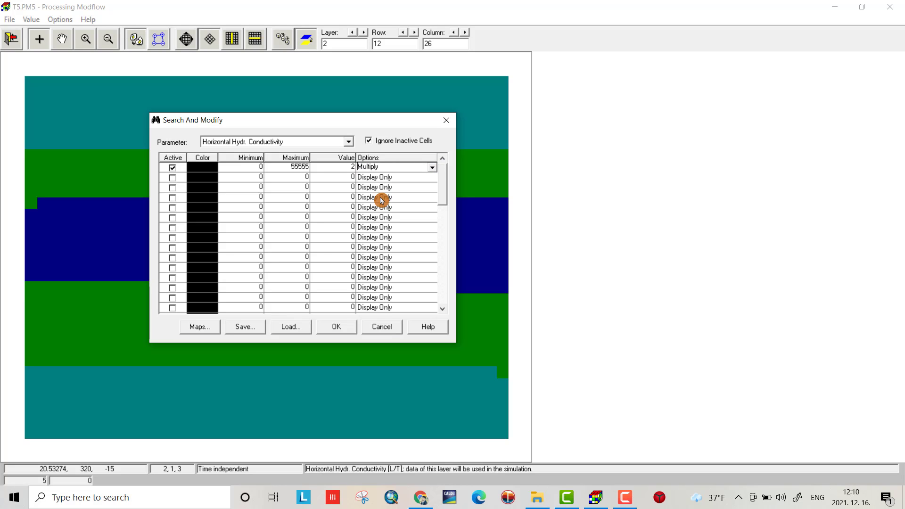
pyautogui.click(336, 327)
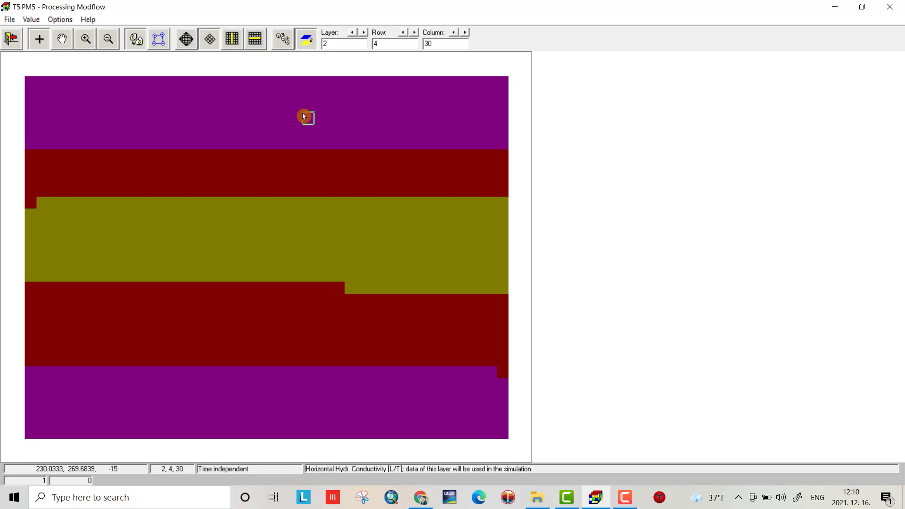
# Save the zone polygons as different_zone.zon, then exit the editor keeping the conductivity changes.
pyautogui.click(272, 167)
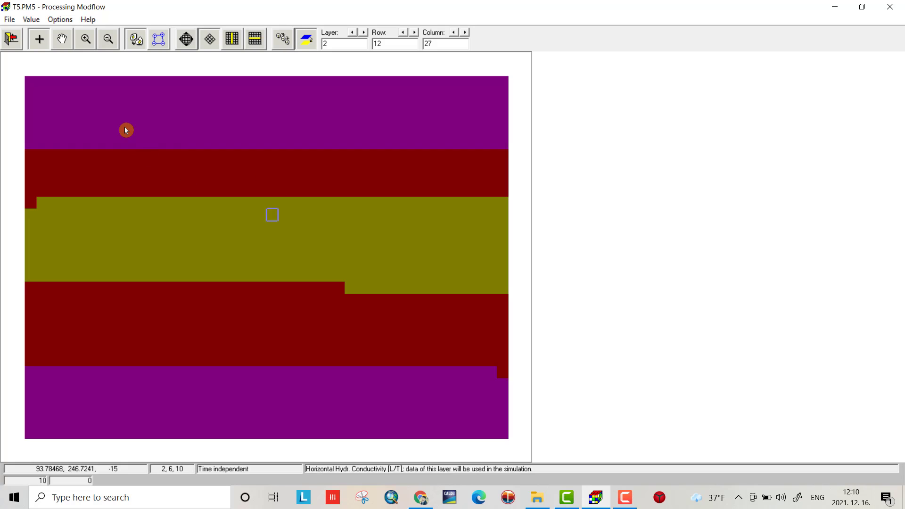
pyautogui.click(31, 19)
pyautogui.moveTo(61, 59)
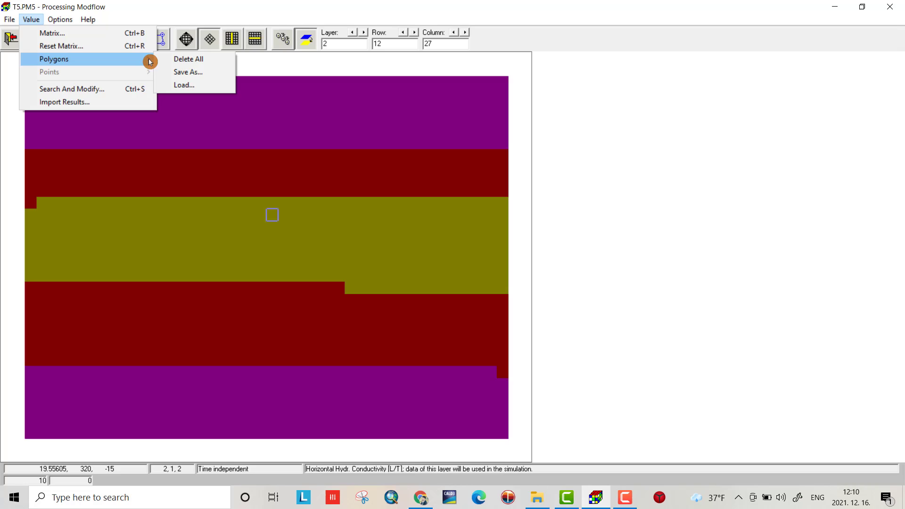
pyautogui.click(180, 72)
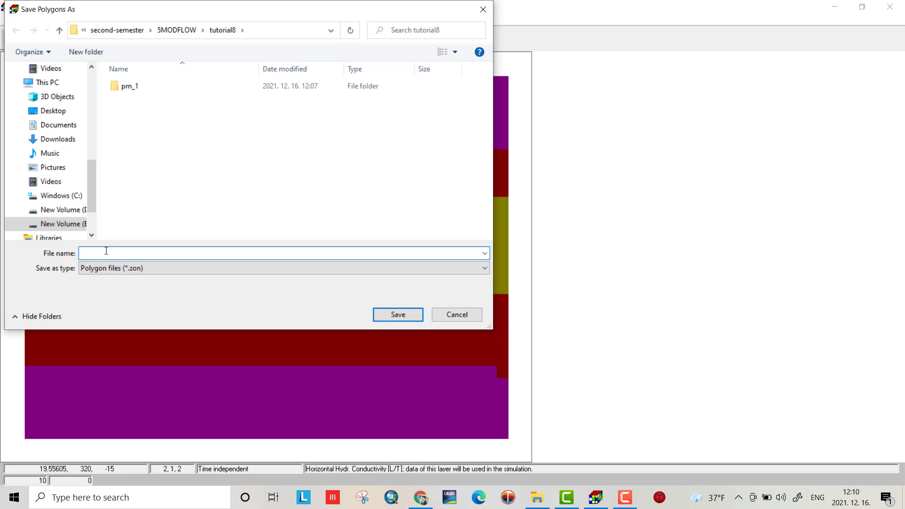
pyautogui.write('different_zone')
pyautogui.click(394, 314)
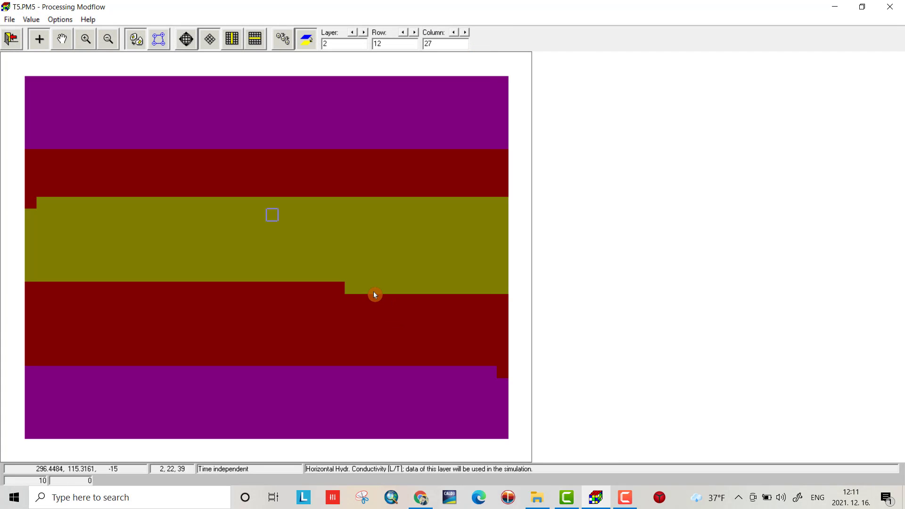
pyautogui.click(11, 42)
pyautogui.click(408, 283)
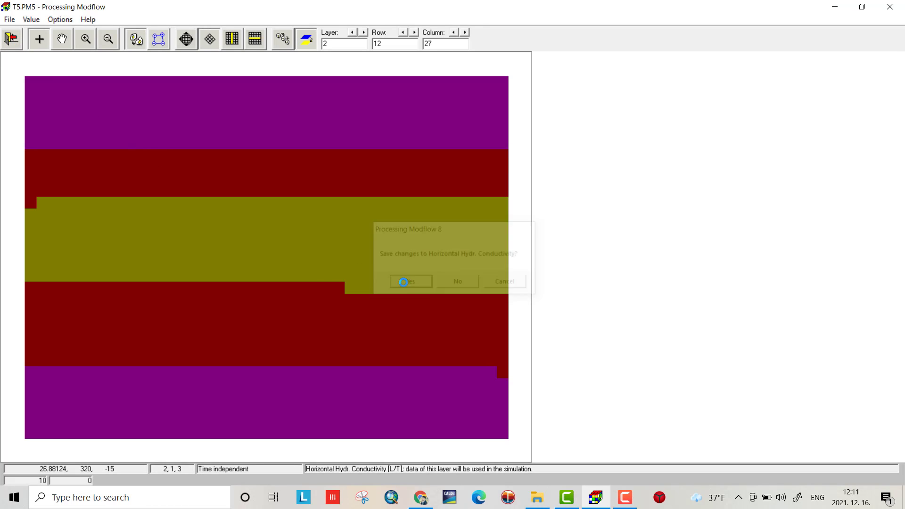
# Open the Vertical Hydraulic Conductivity editor and load the different_zone.zon polygons.
pyautogui.click(47, 21)
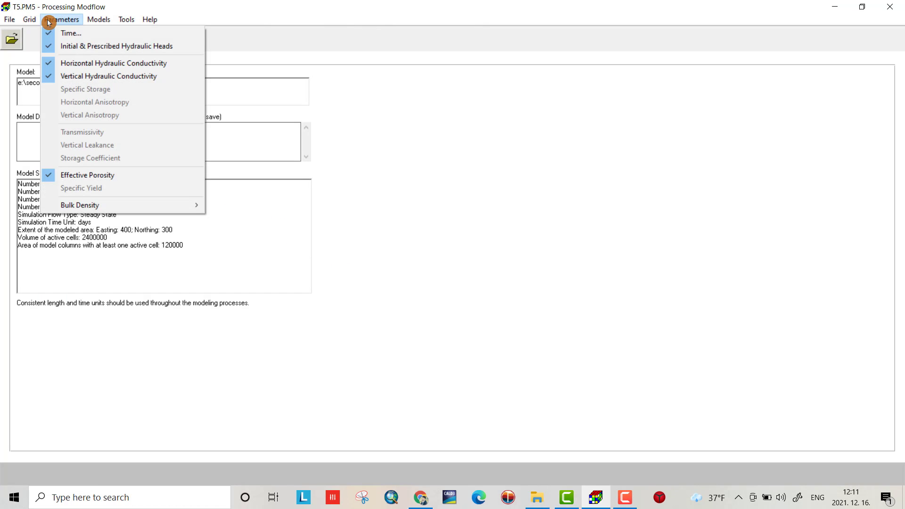
pyautogui.click(72, 76)
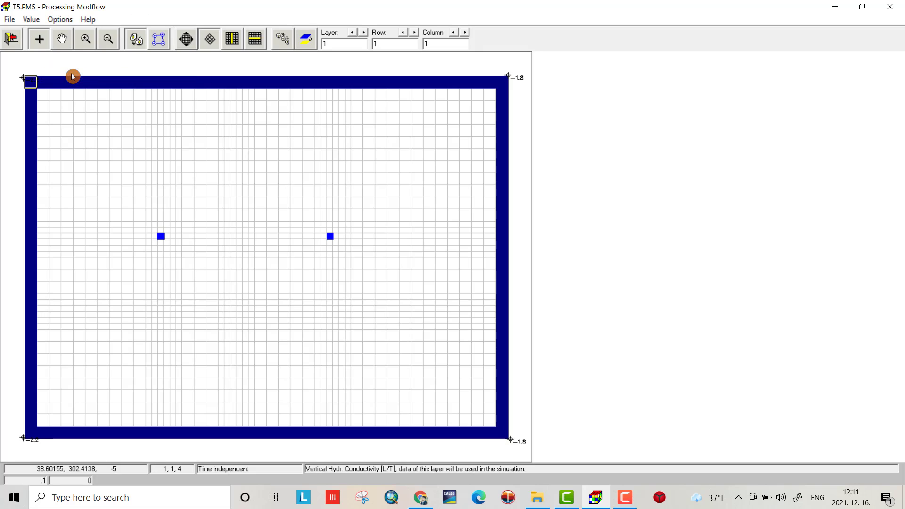
pyautogui.click(31, 19)
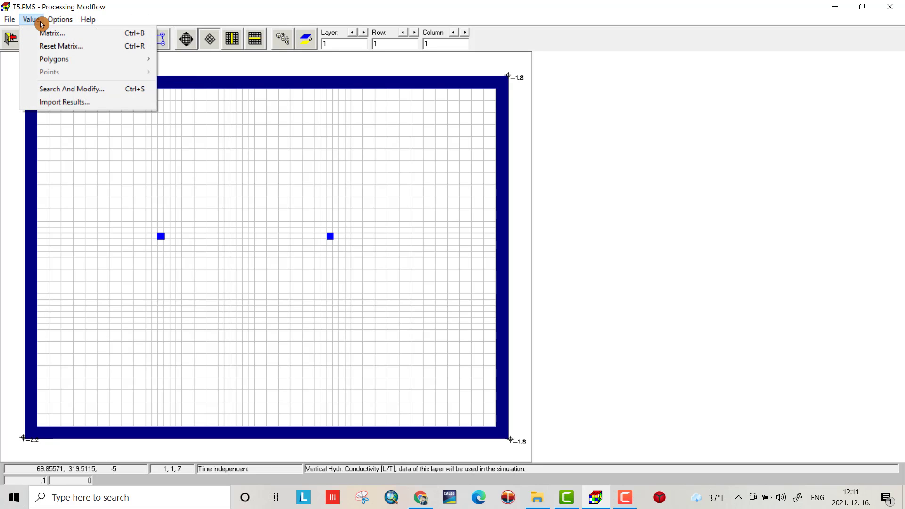
pyautogui.moveTo(50, 58)
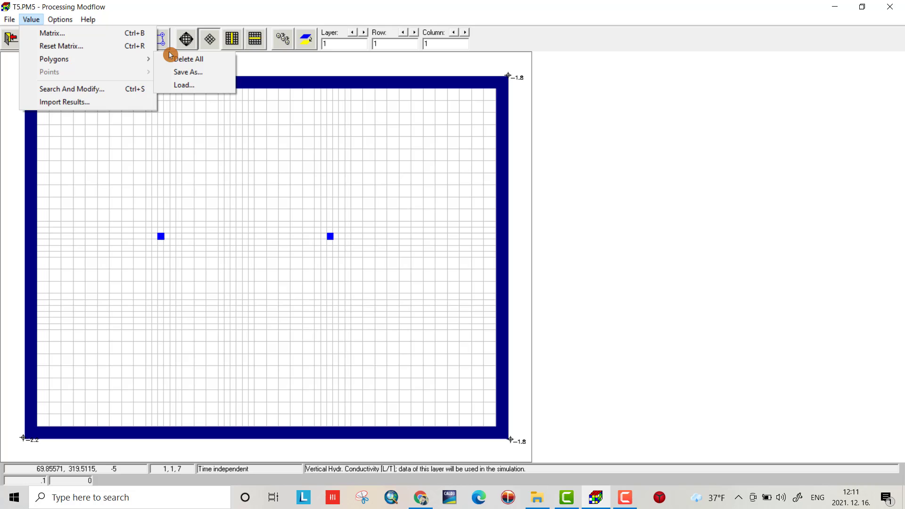
pyautogui.click(184, 85)
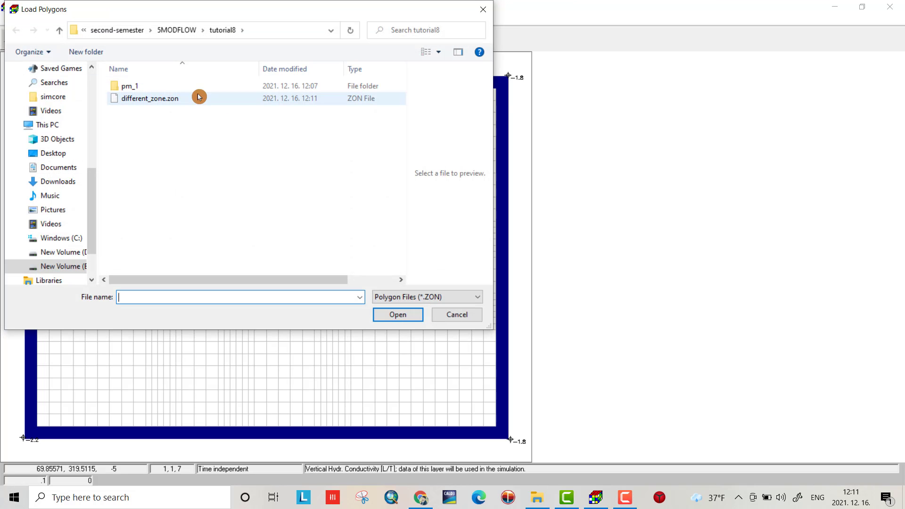
pyautogui.click(151, 106)
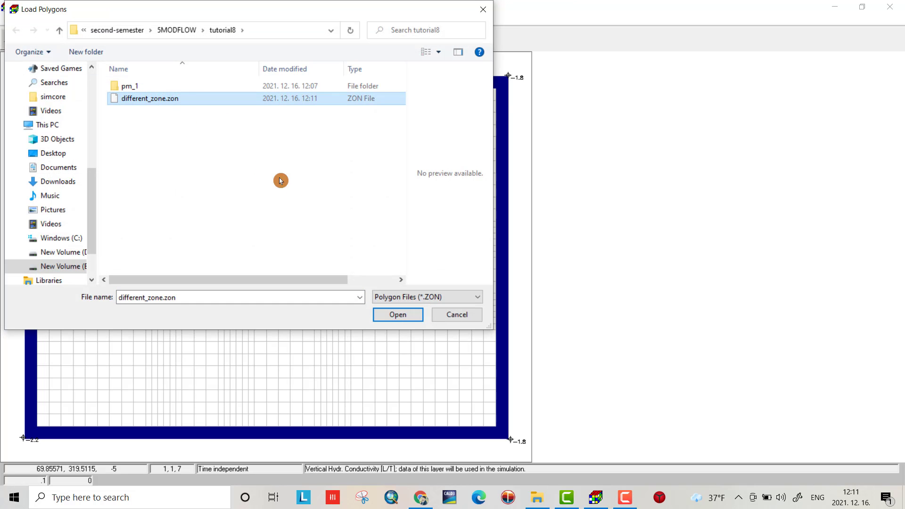
pyautogui.click(400, 316)
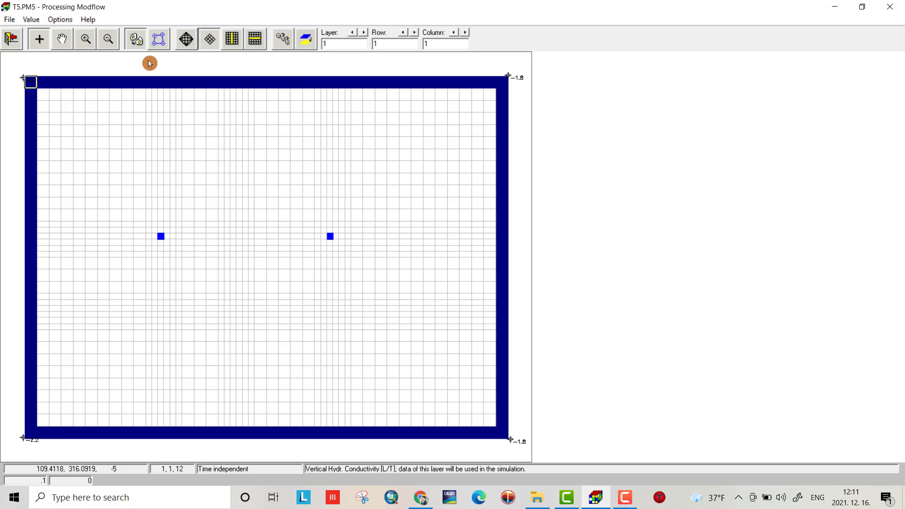
pyautogui.click(159, 38)
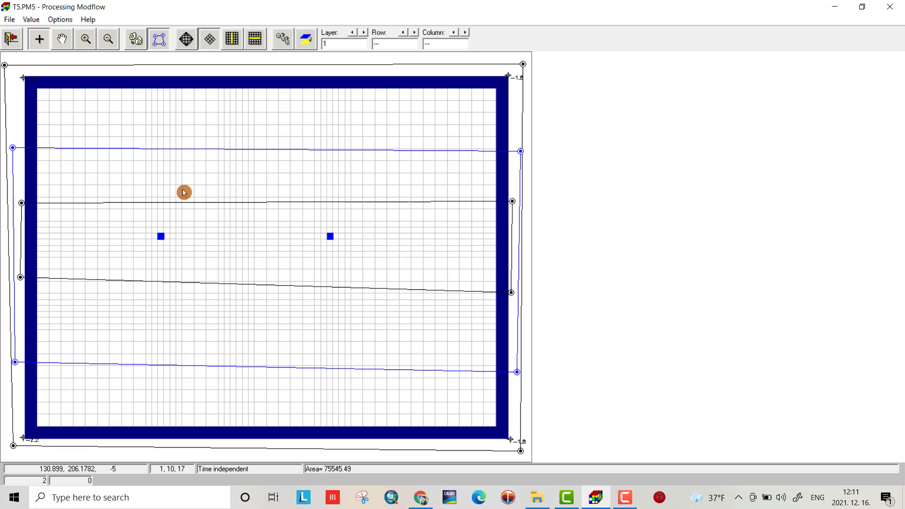
# Assign vertical conductivity 0.5 to the inner zone polygon.
pyautogui.click(168, 215)
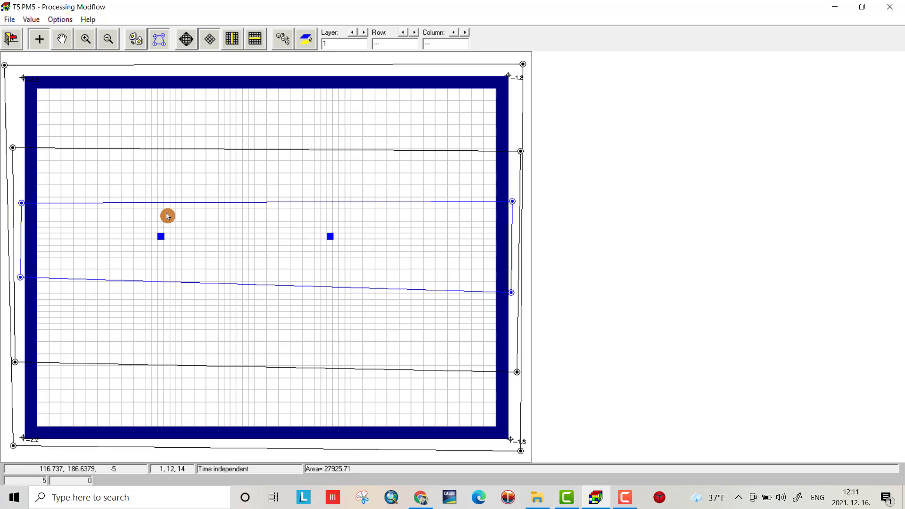
pyautogui.rightClick(175, 238)
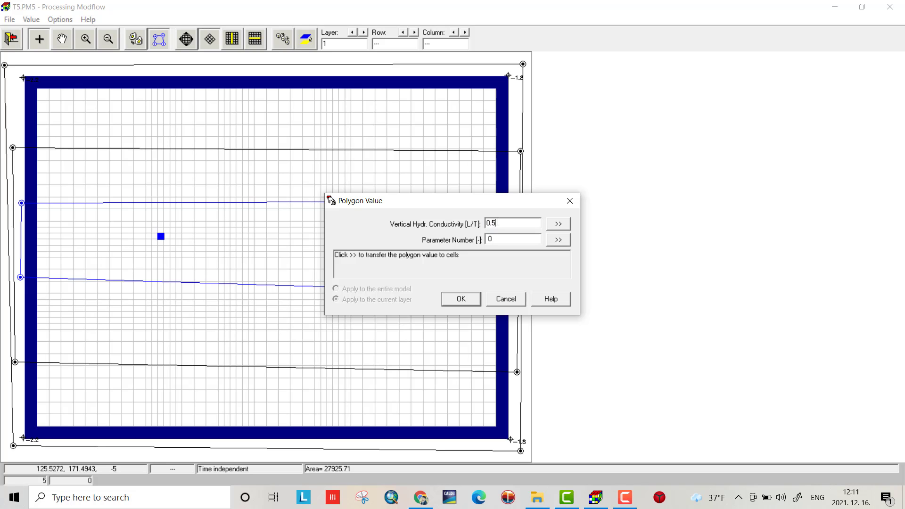
pyautogui.click(557, 225)
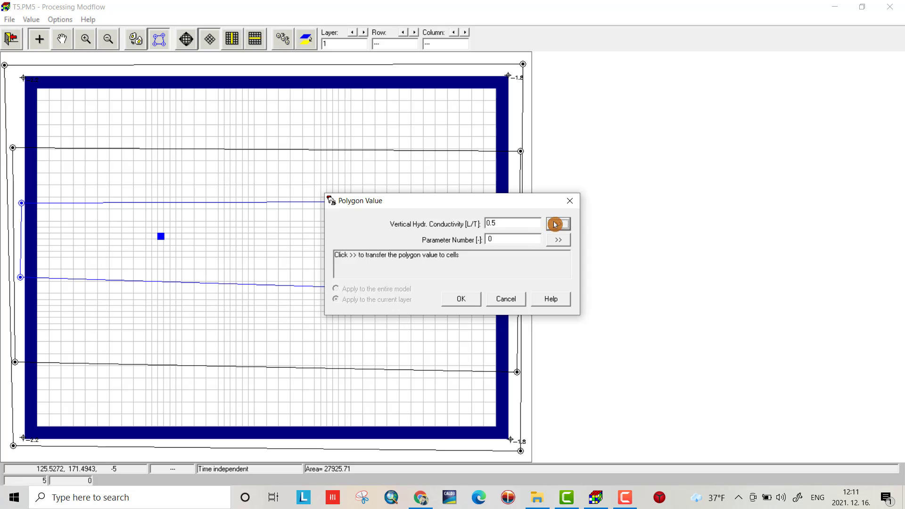
pyautogui.click(462, 300)
# Assign 0.2 to the wider zone polygon and 0.05 to the outermost polygon.
pyautogui.click(334, 177)
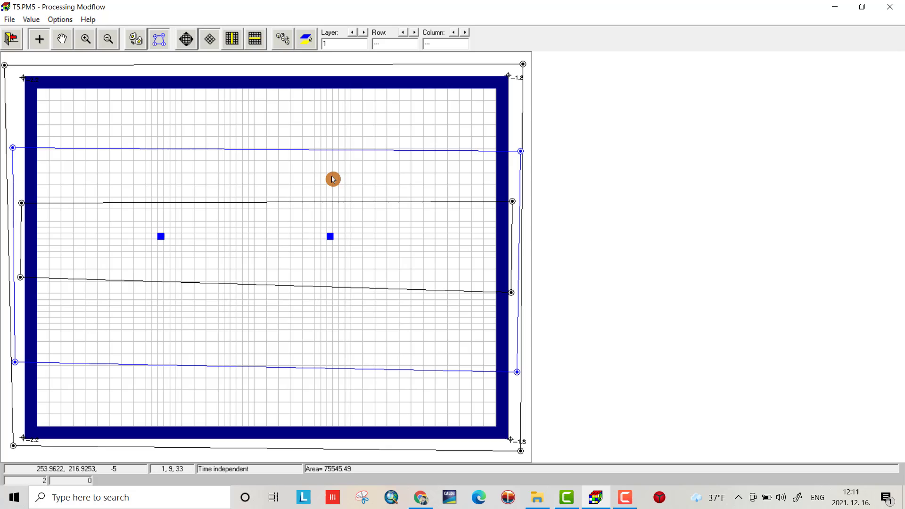
pyautogui.rightClick(333, 177)
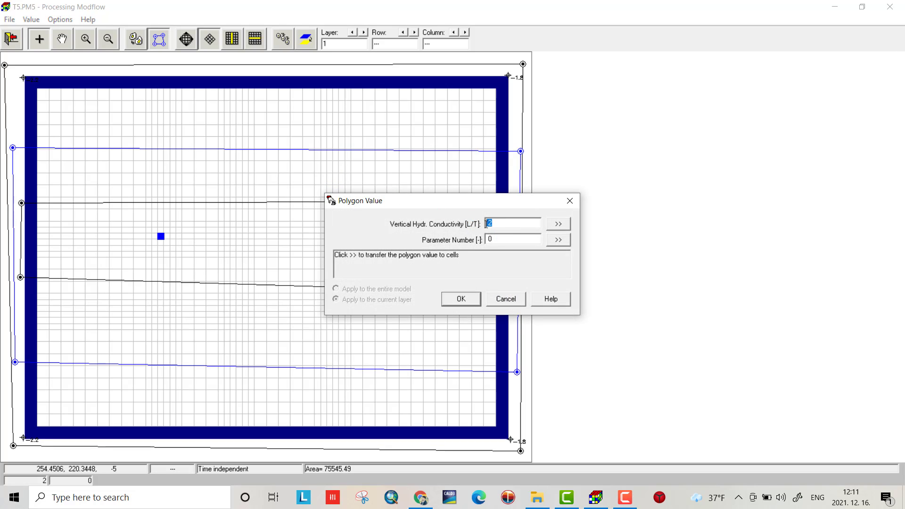
pyautogui.write('0.')
pyautogui.click(559, 224)
pyautogui.click(461, 296)
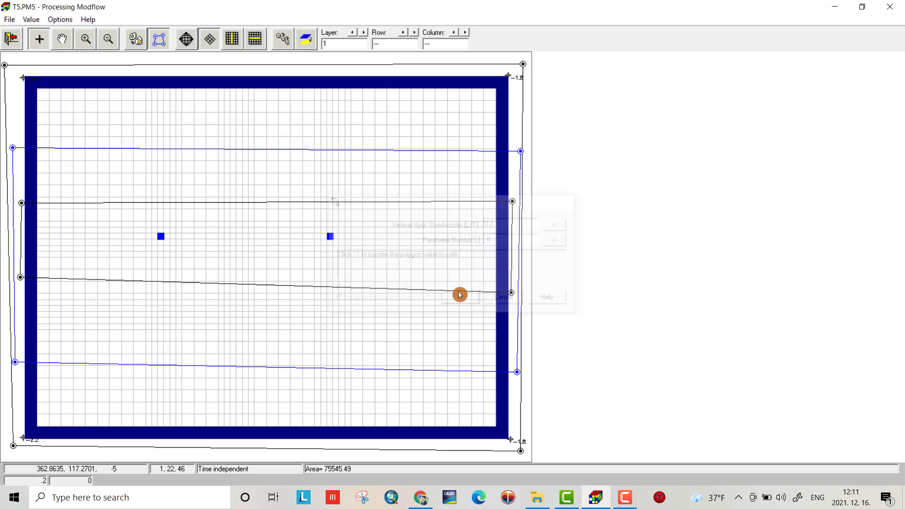
pyautogui.rightClick(328, 125)
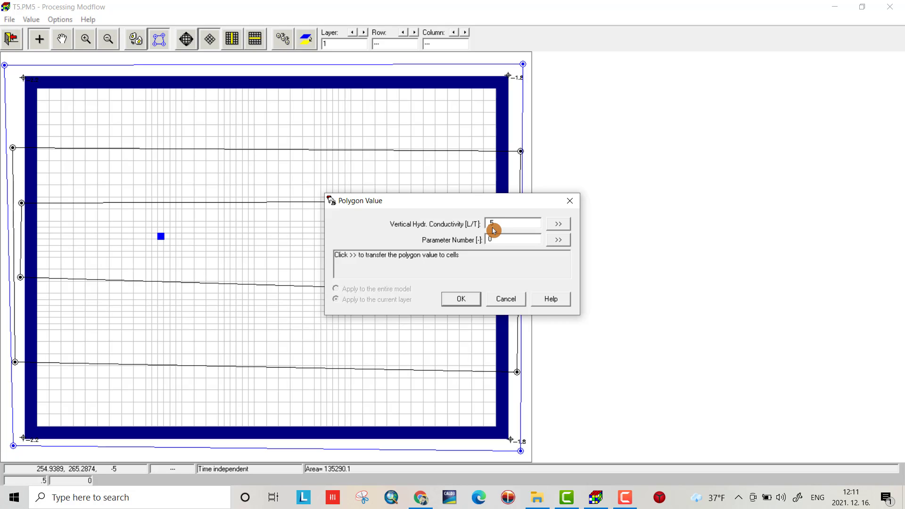
pyautogui.click(559, 230)
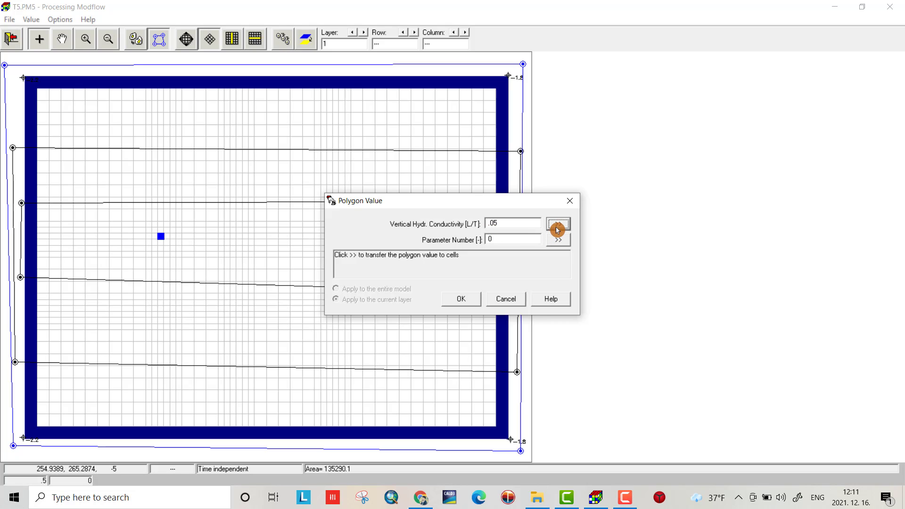
pyautogui.click(460, 298)
pyautogui.click(331, 82)
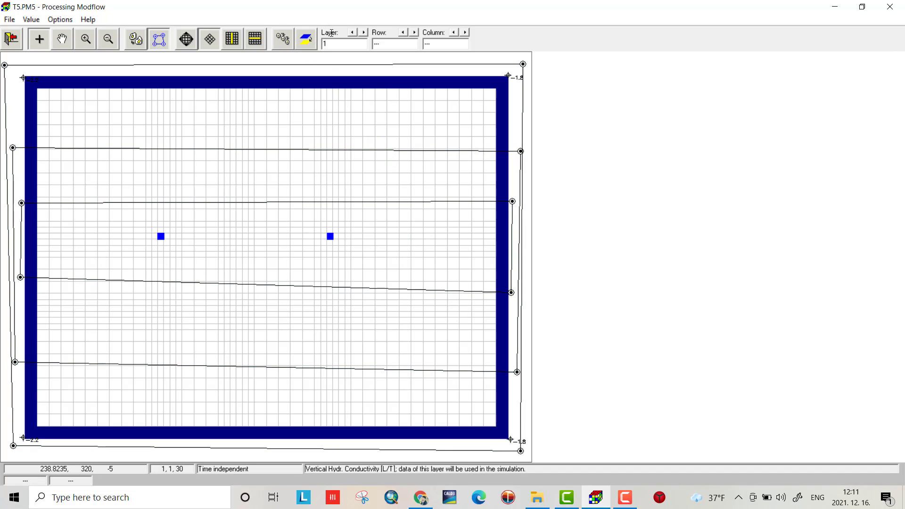
# Switch to layer 2 in cell-by-cell mode and check the zone conductivity values.
pyautogui.click(313, 43)
pyautogui.click(367, 156)
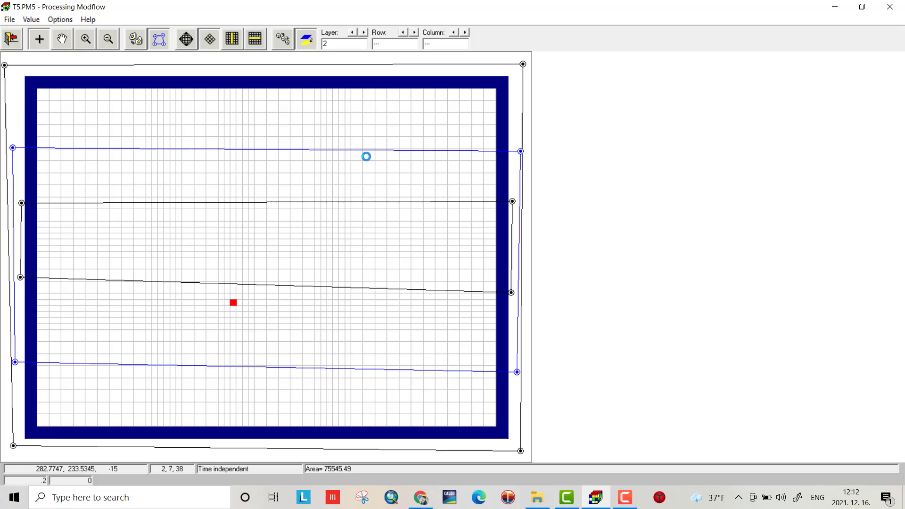
pyautogui.click(288, 236)
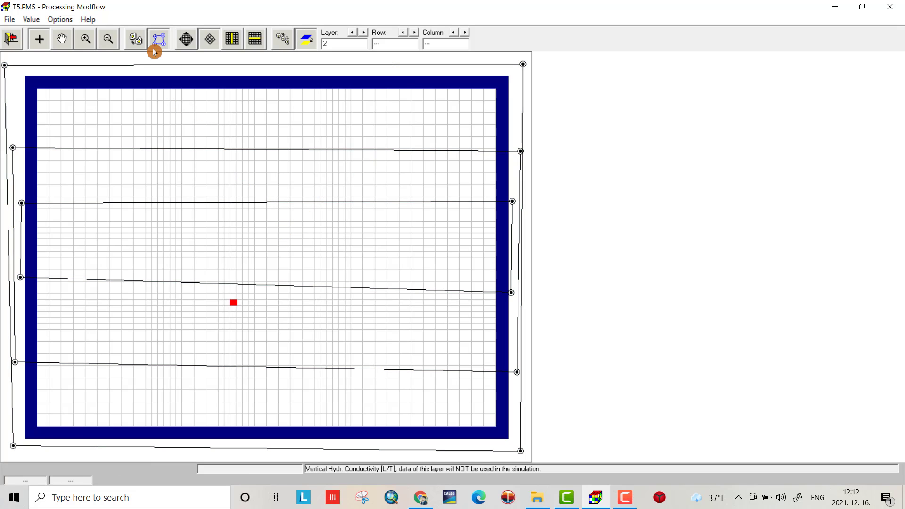
pyautogui.click(137, 43)
pyautogui.click(225, 182)
pyautogui.click(258, 250)
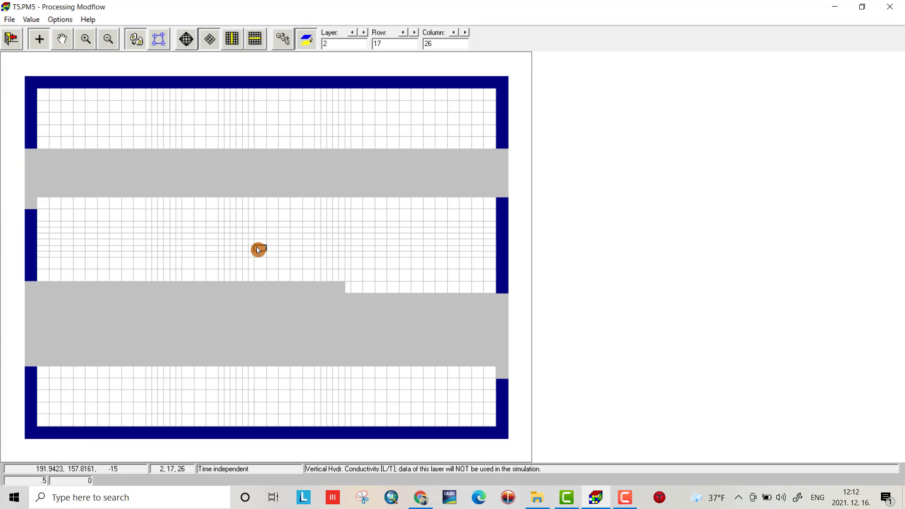
pyautogui.click(251, 130)
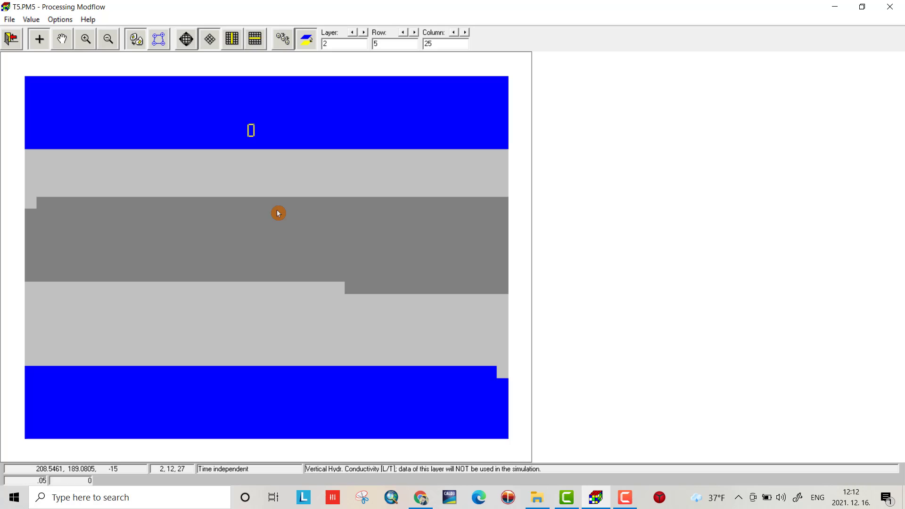
# Double layer 2's vertical conductivities from 0 to 55555, check the bands, and exit the editor.
pyautogui.click(32, 19)
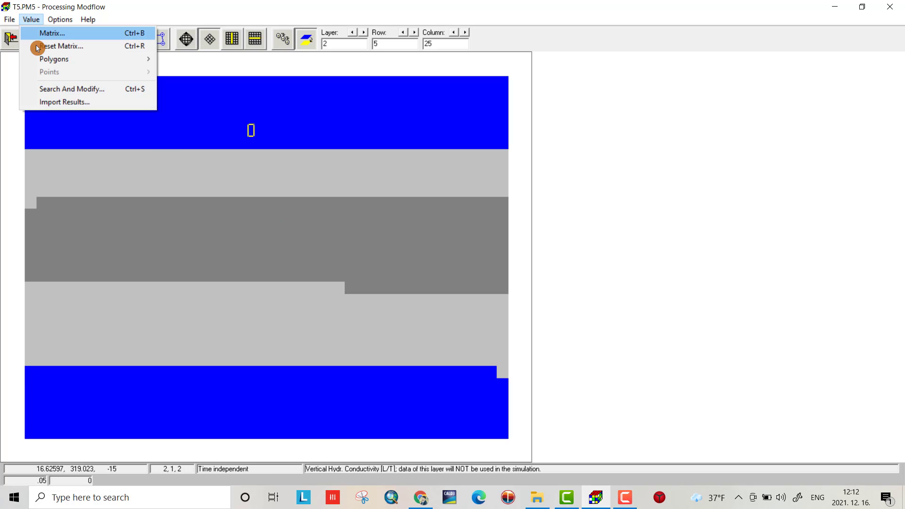
pyautogui.click(44, 89)
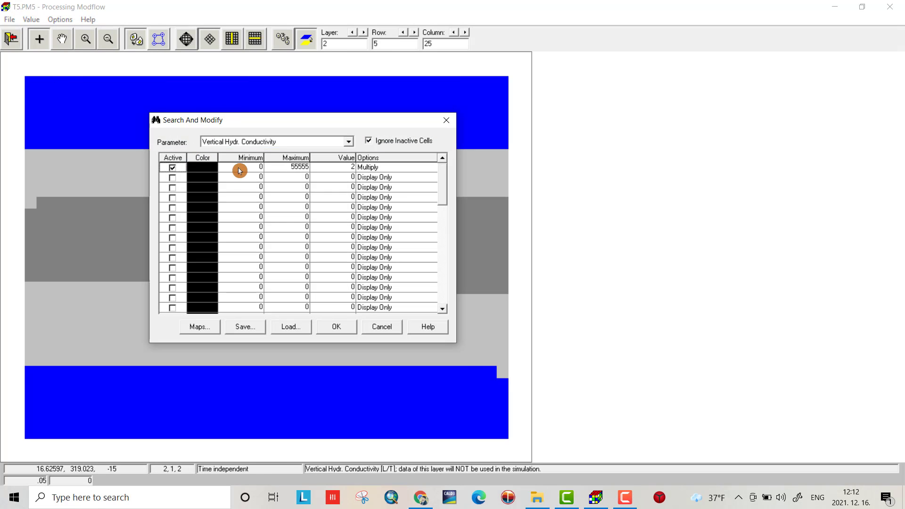
pyautogui.click(336, 330)
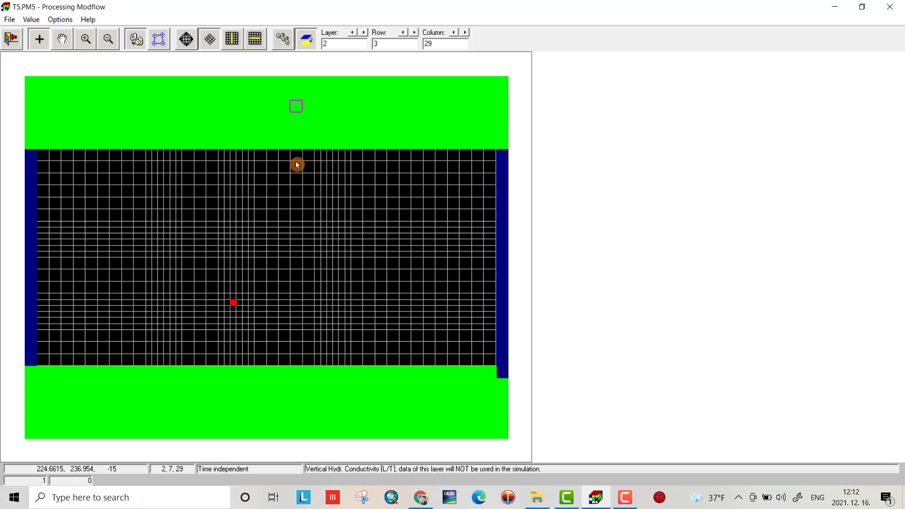
pyautogui.click(296, 171)
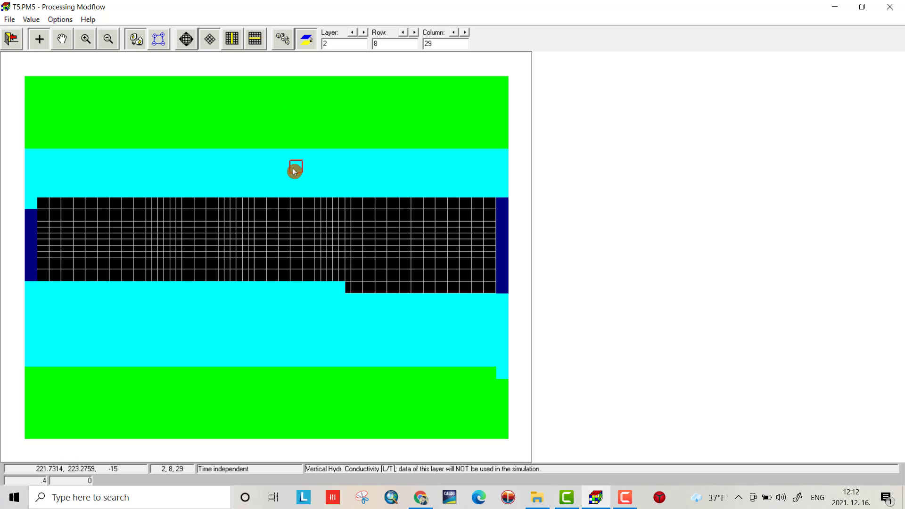
pyautogui.click(281, 220)
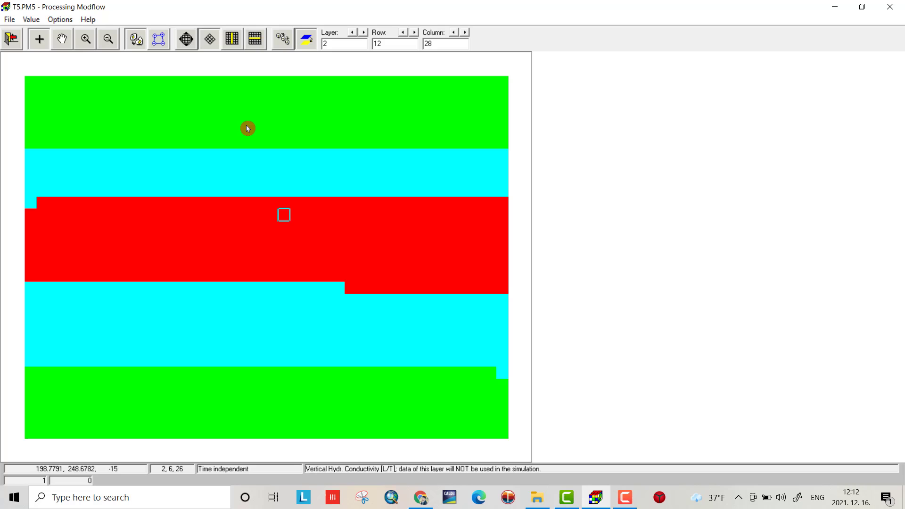
pyautogui.click(12, 41)
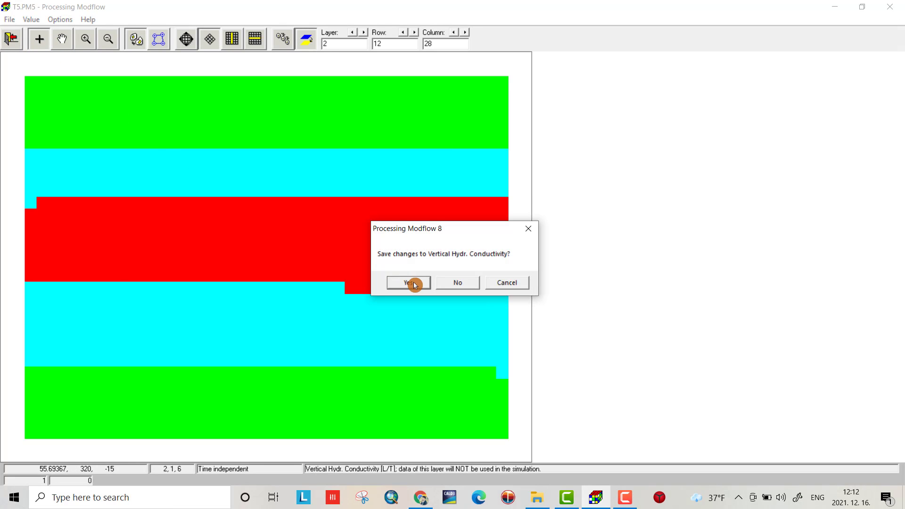
# Save the vertical conductivity, open Effective Porosity, and load the different_zone.zon polygons.
pyautogui.click(413, 282)
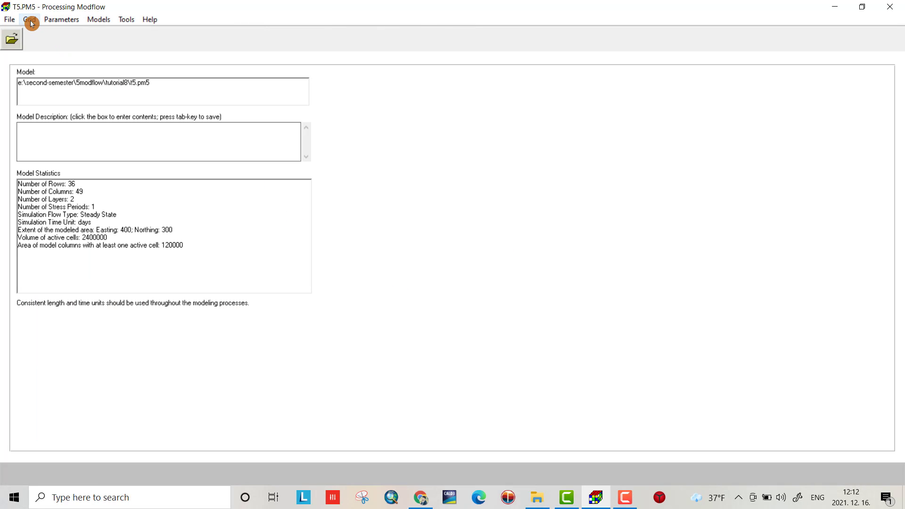
pyautogui.click(57, 22)
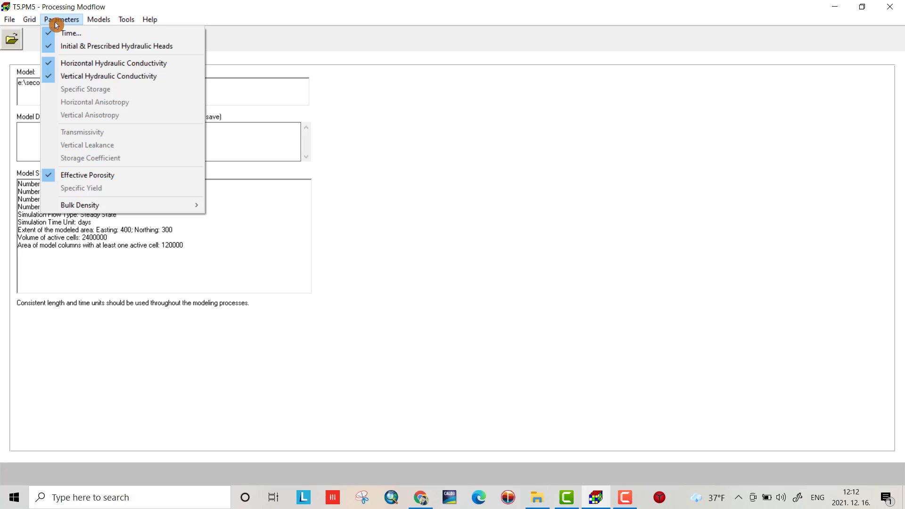
pyautogui.click(88, 174)
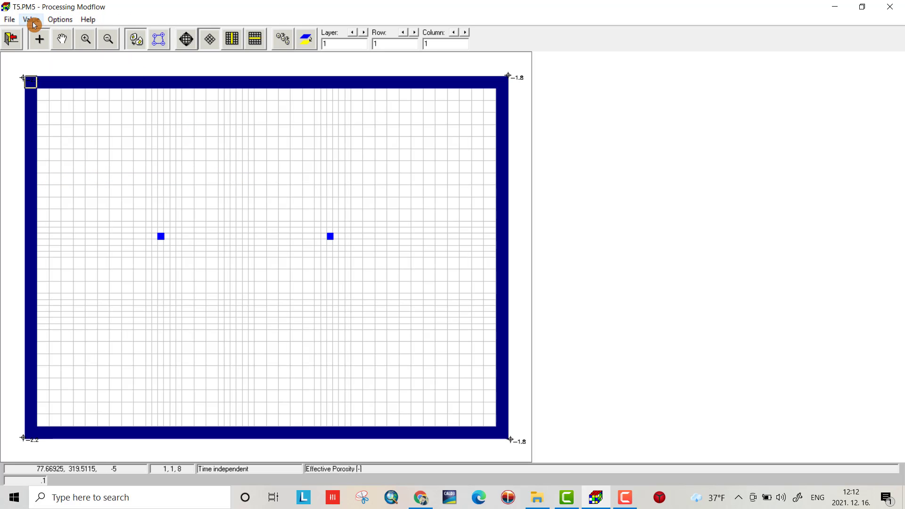
pyautogui.click(32, 19)
pyautogui.moveTo(44, 58)
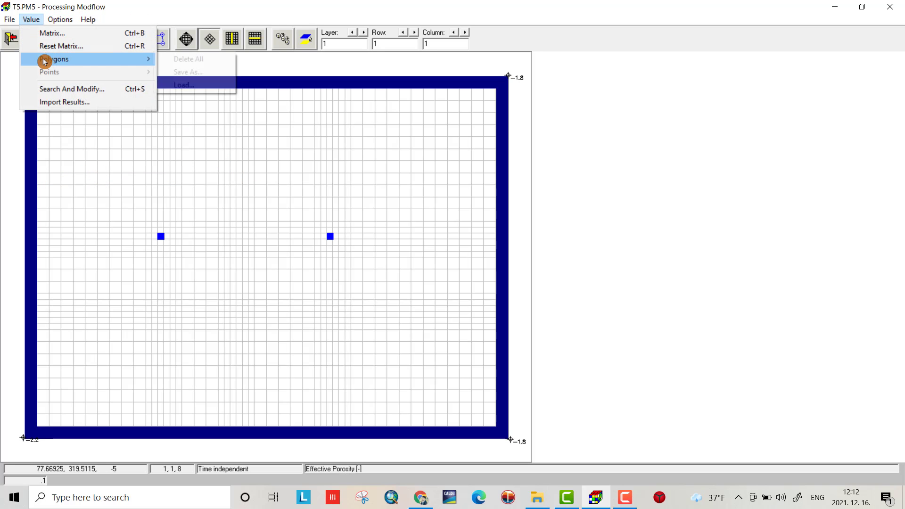
pyautogui.click(186, 85)
pyautogui.click(165, 101)
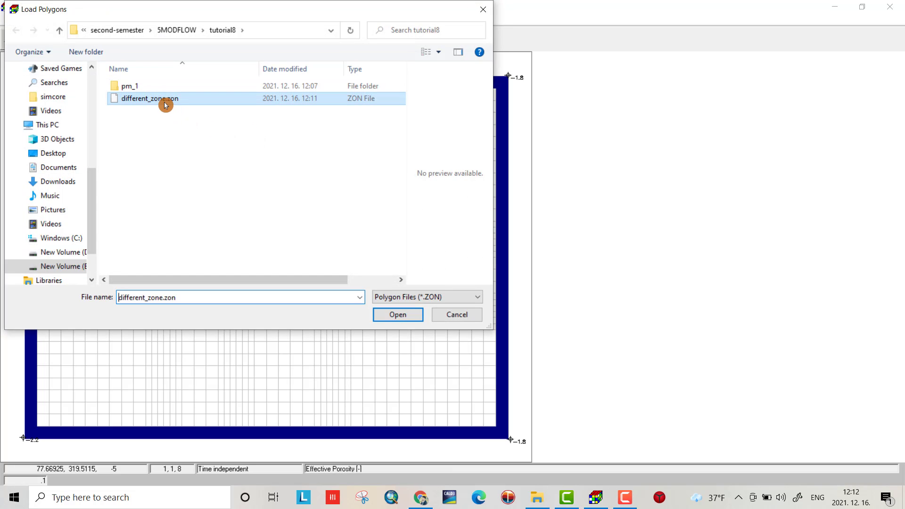
pyautogui.click(398, 314)
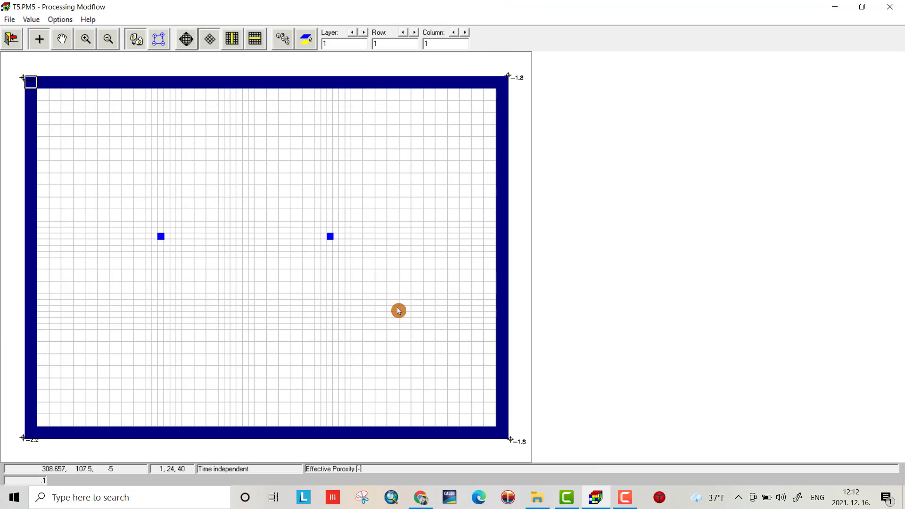
# Assign porosity 0.15 to the polygon containing the two wells.
pyautogui.click(164, 41)
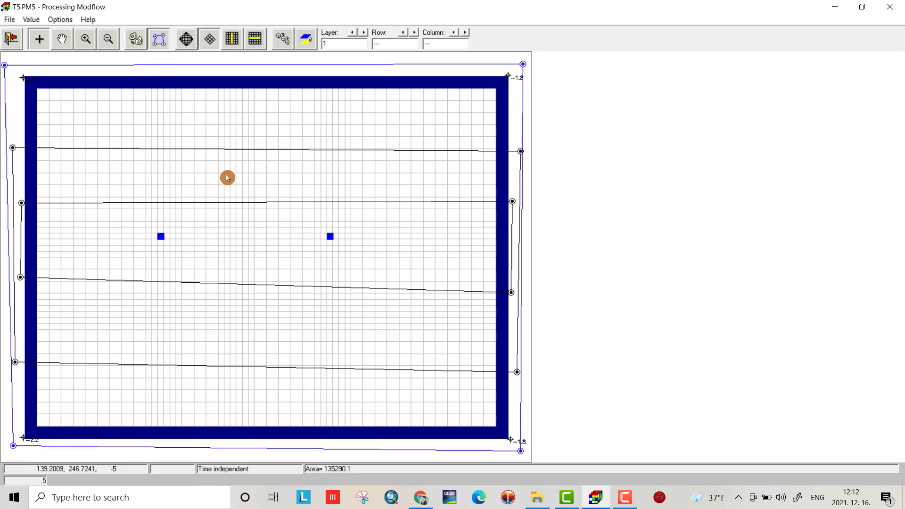
pyautogui.click(217, 216)
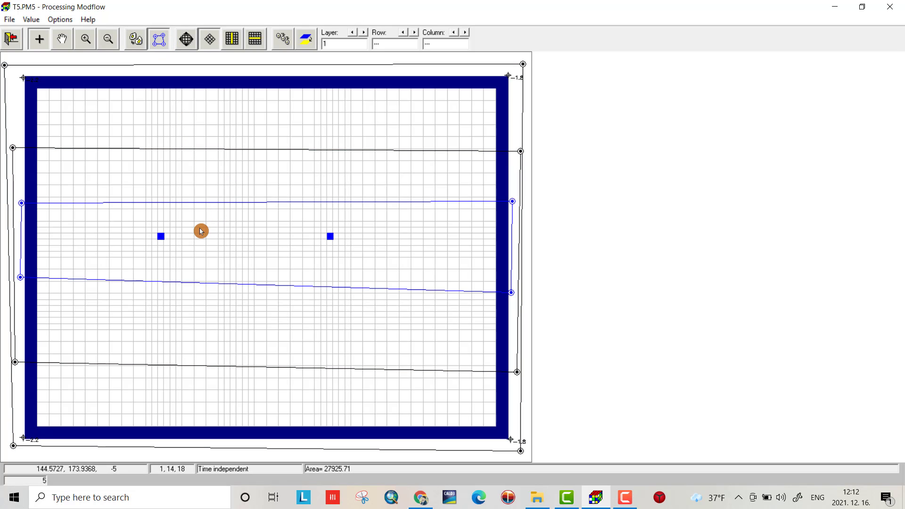
pyautogui.rightClick(201, 231)
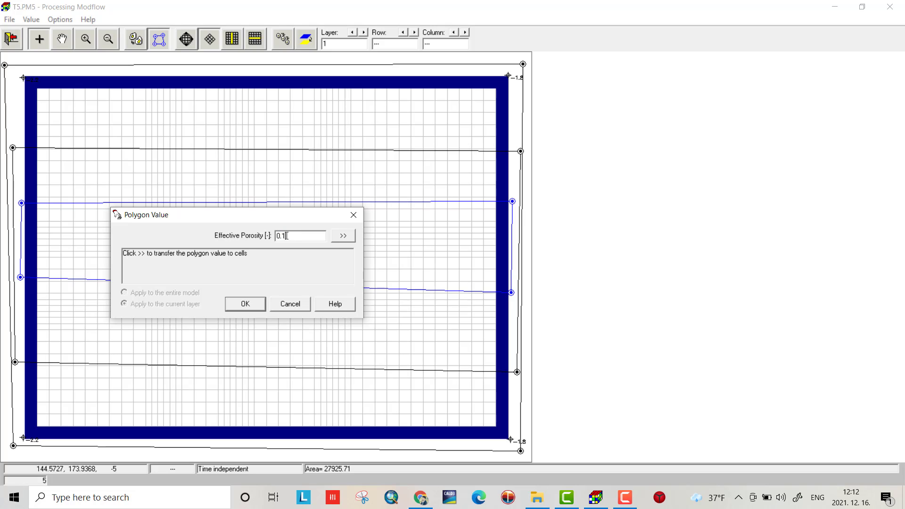
pyautogui.click(341, 236)
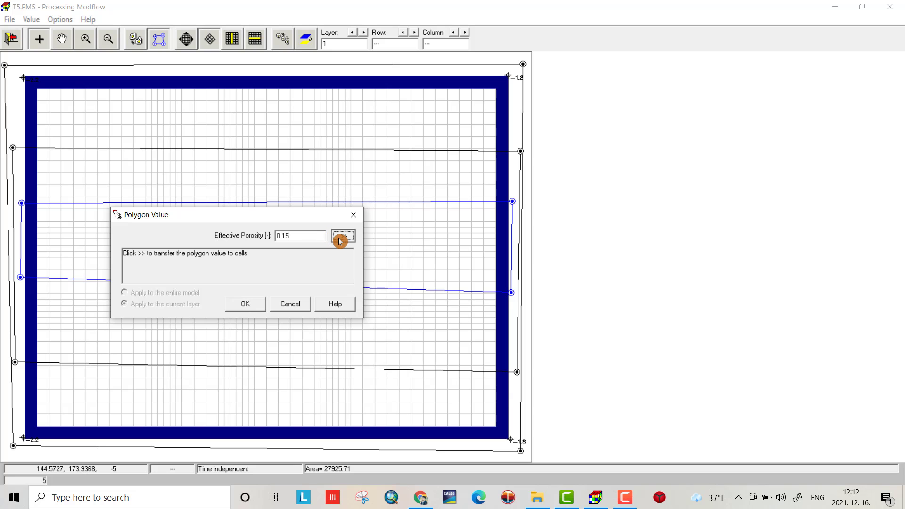
pyautogui.click(280, 294)
pyautogui.click(253, 304)
# Assign porosity 0.1 to the larger polygon and .09 to the outer polygon.
pyautogui.rightClick(284, 189)
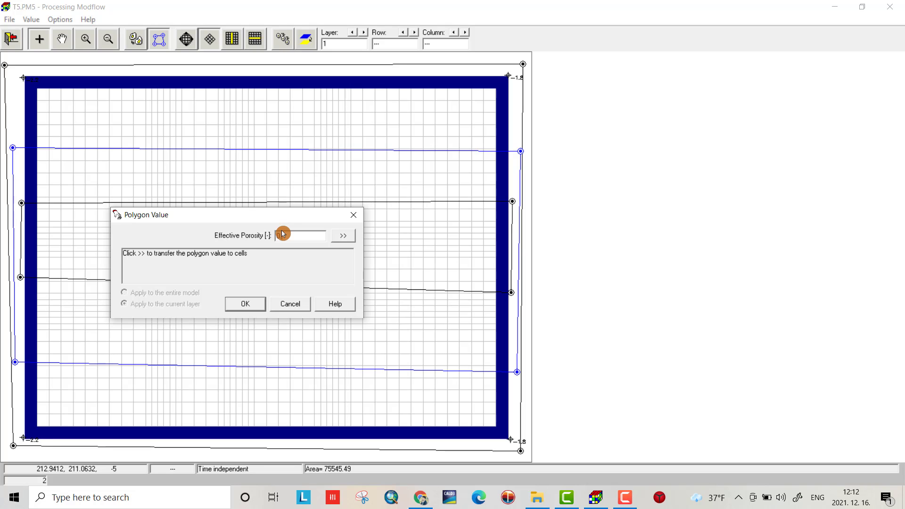
pyautogui.click(343, 236)
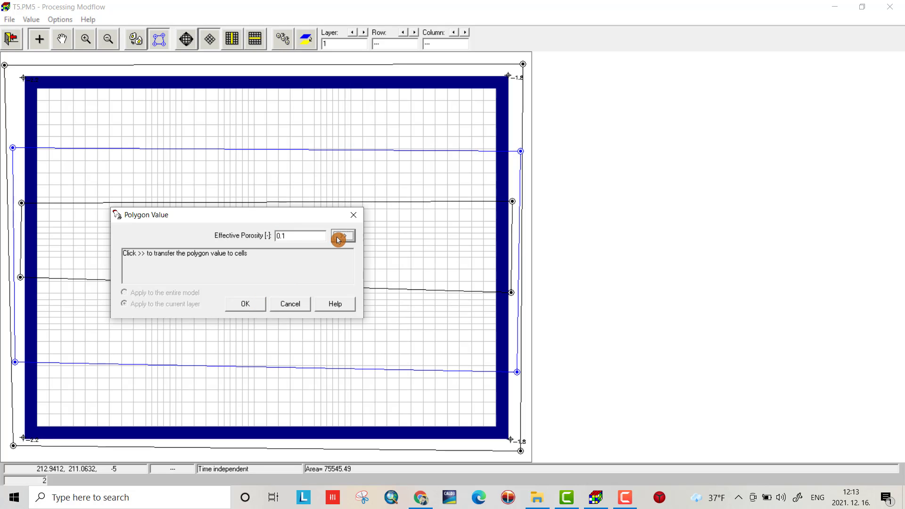
pyautogui.click(245, 304)
pyautogui.rightClick(302, 128)
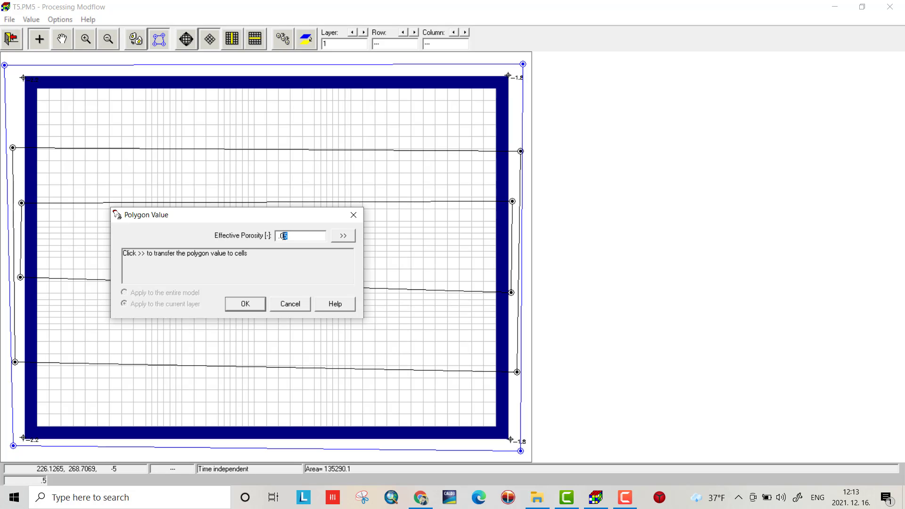
pyautogui.click(343, 236)
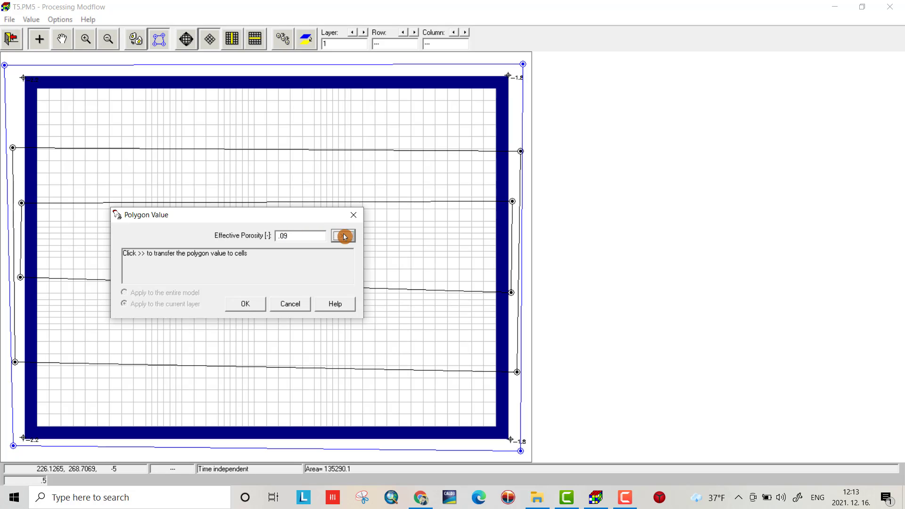
# Confirm the last layer 1 value, then give the layer 2 middle polygon porosity .17.
pyautogui.click(241, 308)
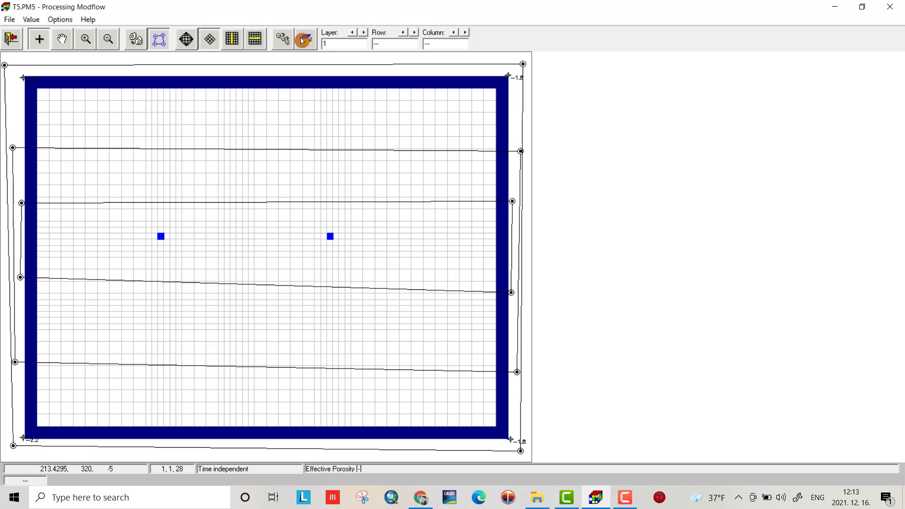
pyautogui.click(363, 32)
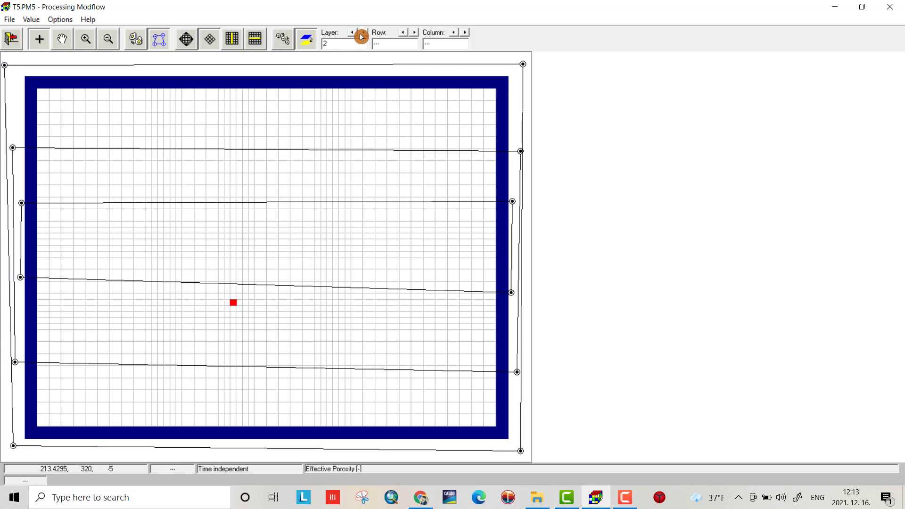
pyautogui.click(299, 237)
pyautogui.rightClick(246, 267)
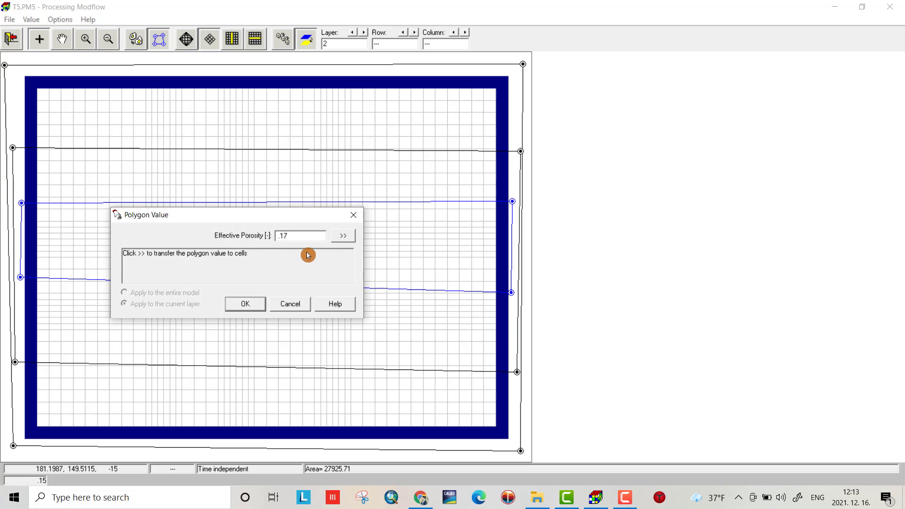
pyautogui.click(343, 236)
pyautogui.click(247, 305)
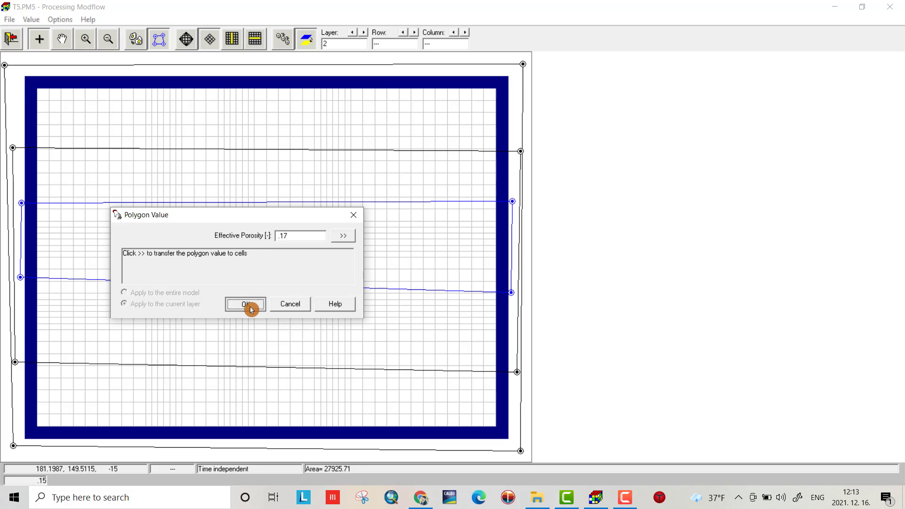
# Set the larger layer 2 polygon's porosity to .12.
pyautogui.rightClick(309, 191)
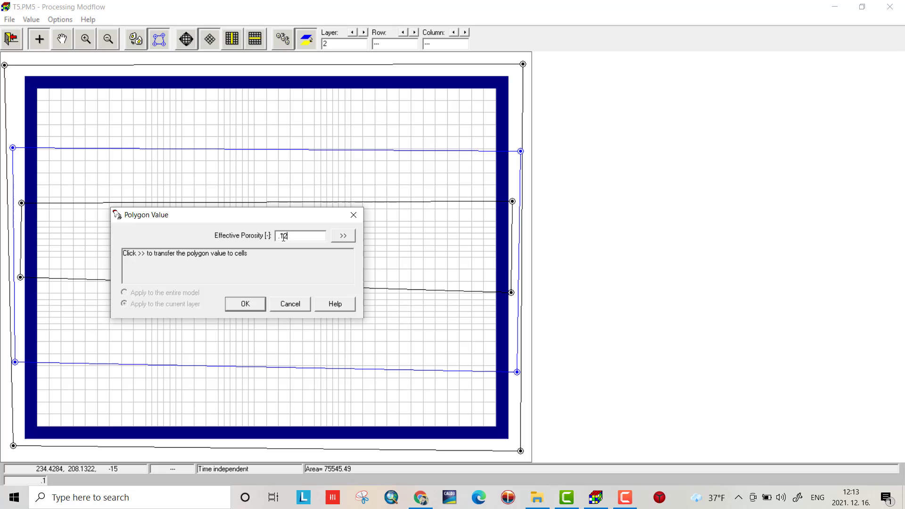
pyautogui.write('2')
pyautogui.click(332, 236)
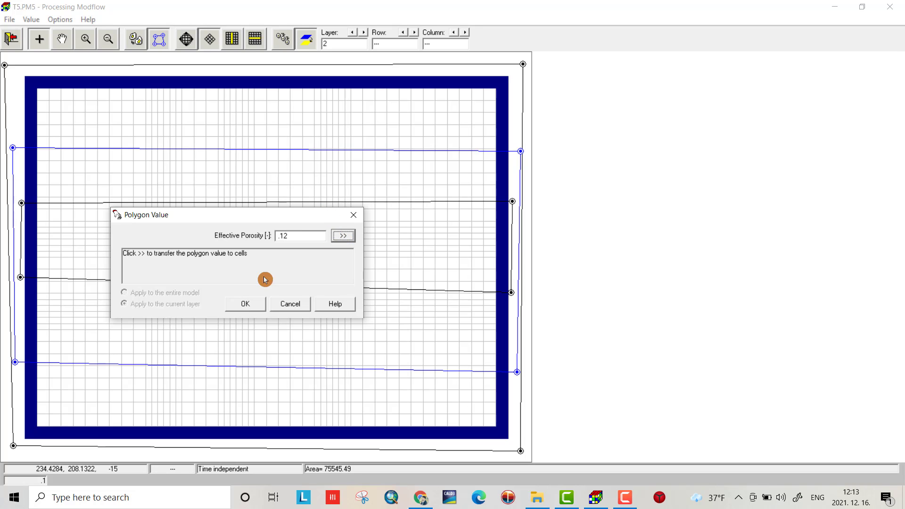
pyautogui.click(245, 304)
# Set the outer layer 2 polygon to .1, check the zone values, and leave the editor.
pyautogui.rightClick(289, 125)
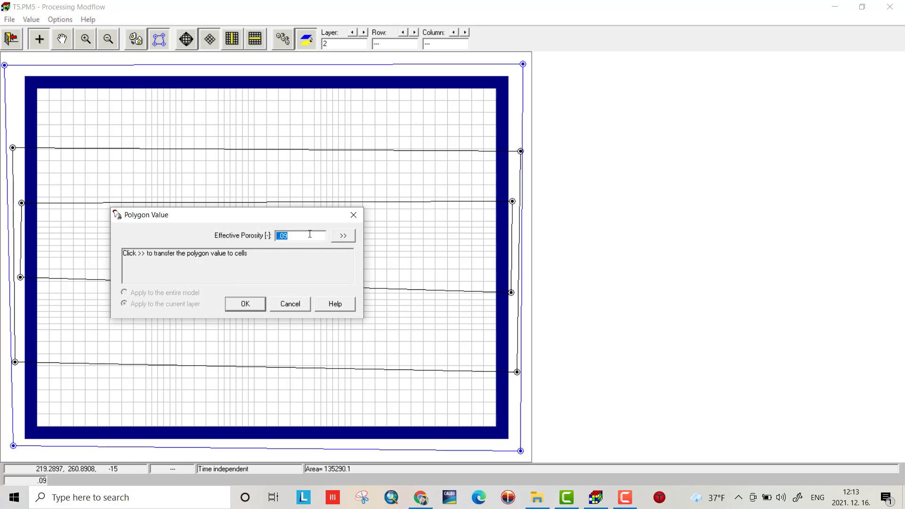
pyautogui.moveTo(289, 237); pyautogui.dragTo(282, 236)
pyautogui.write('1')
pyautogui.click(245, 303)
pyautogui.click(254, 285)
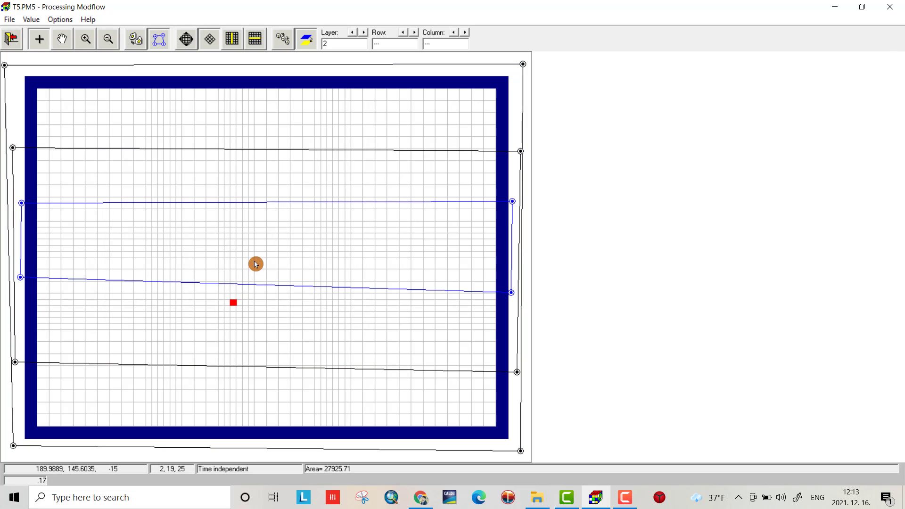
pyautogui.click(162, 129)
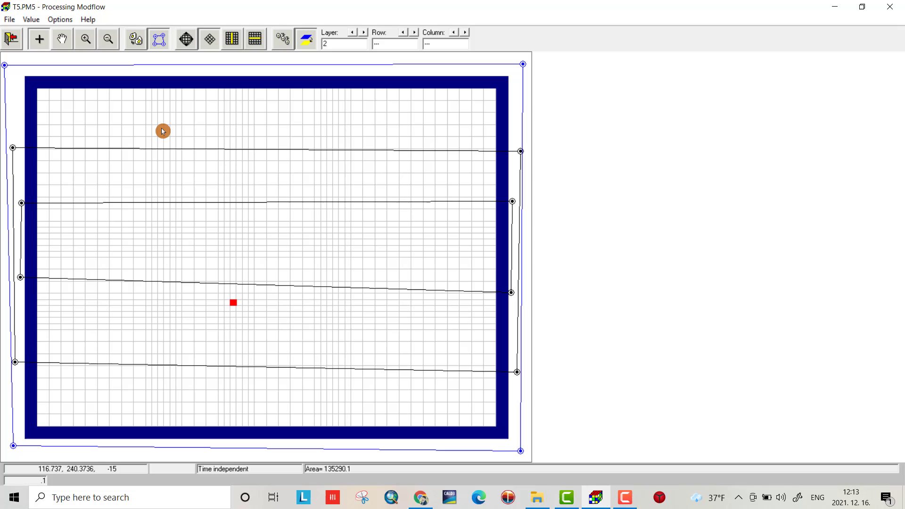
pyautogui.click(12, 38)
# Save the porosity changes and run MODFLOW with data checking and regenerated input files.
pyautogui.click(403, 282)
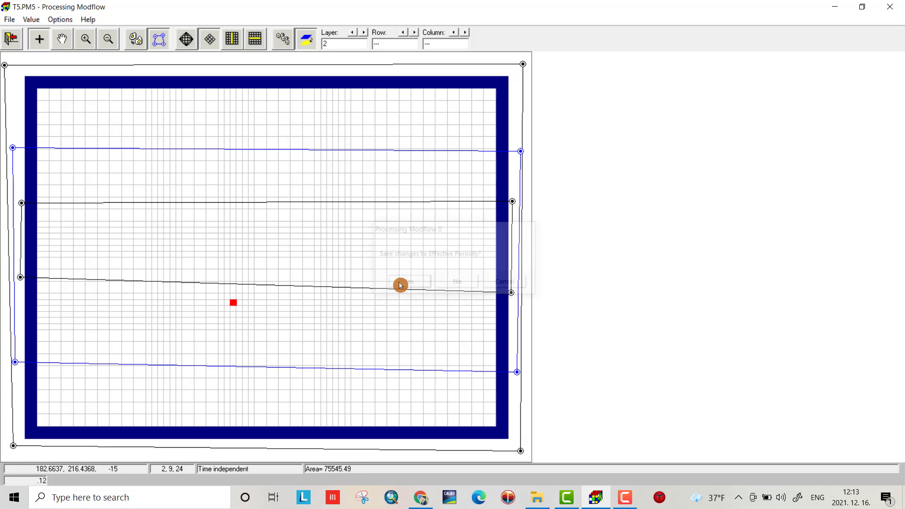
pyautogui.click(99, 20)
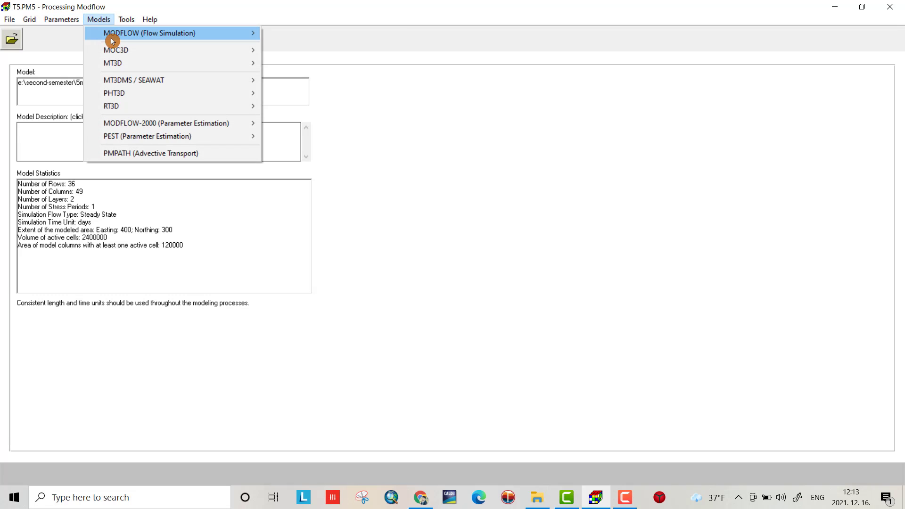
pyautogui.moveTo(111, 38)
pyautogui.click(288, 136)
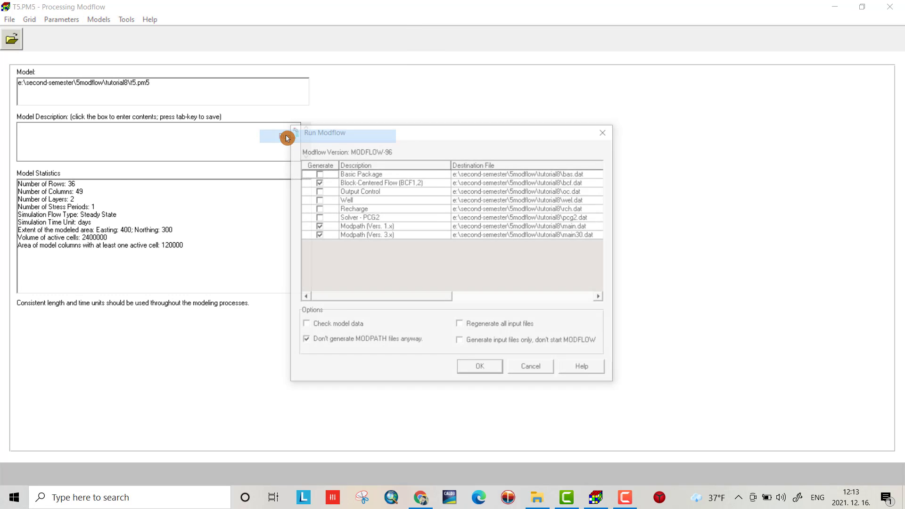
pyautogui.click(330, 326)
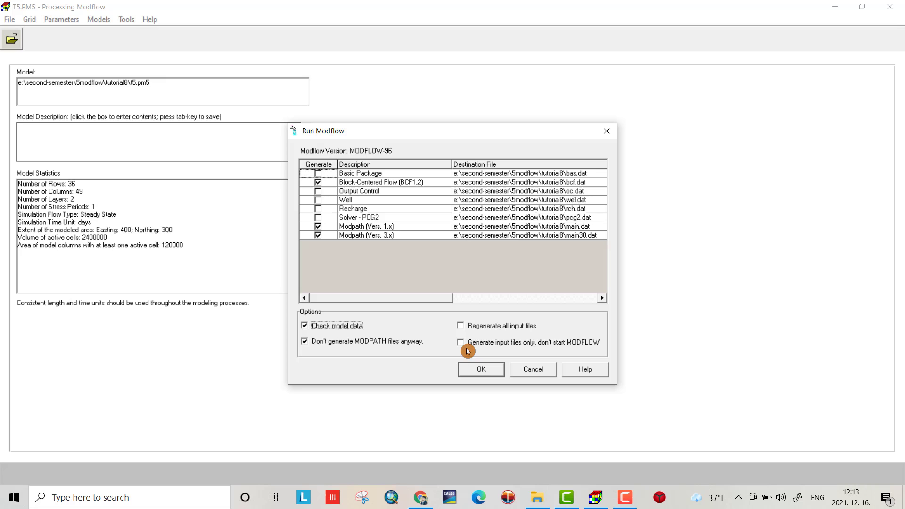
pyautogui.click(460, 326)
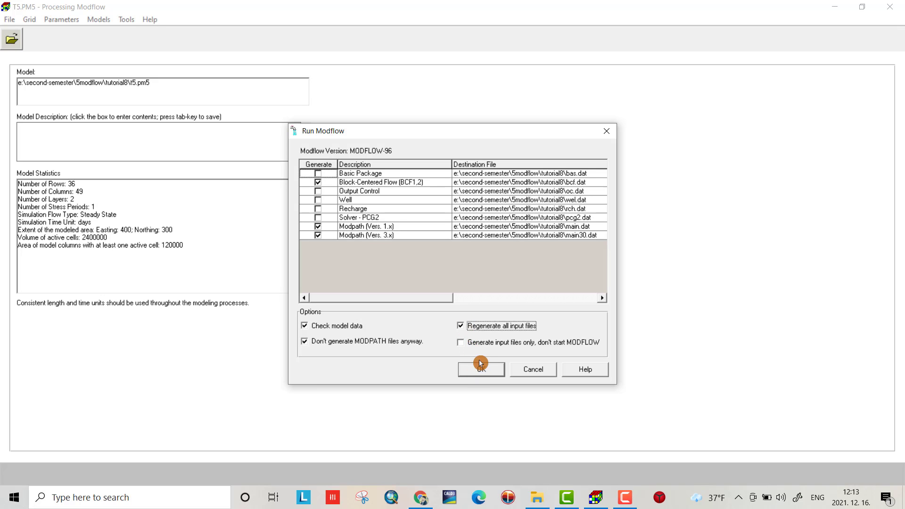
pyautogui.click(480, 370)
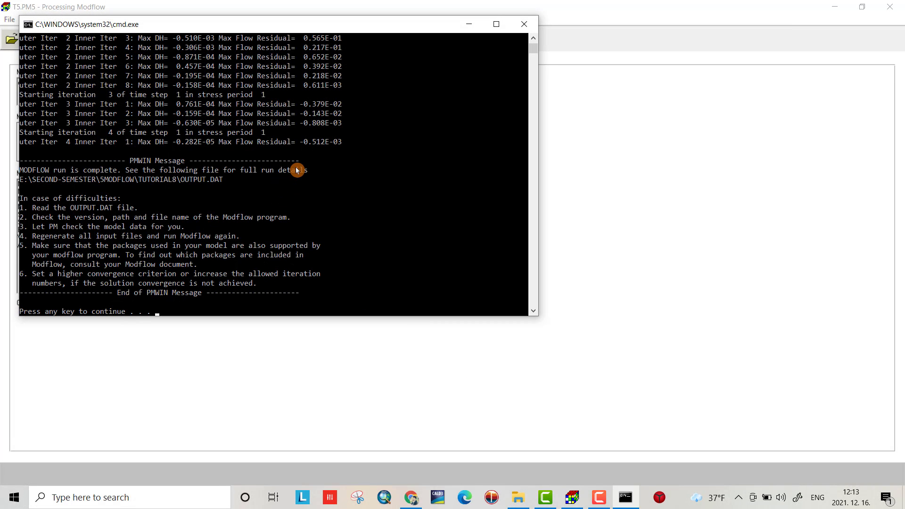
pyautogui.click(520, 21)
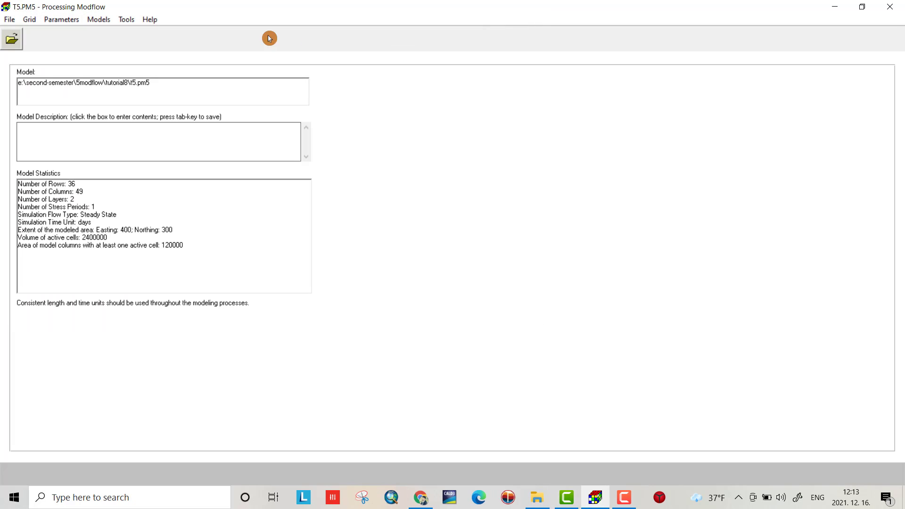
# Launch PMPATH from the Models menu to load the model.
pyautogui.click(126, 20)
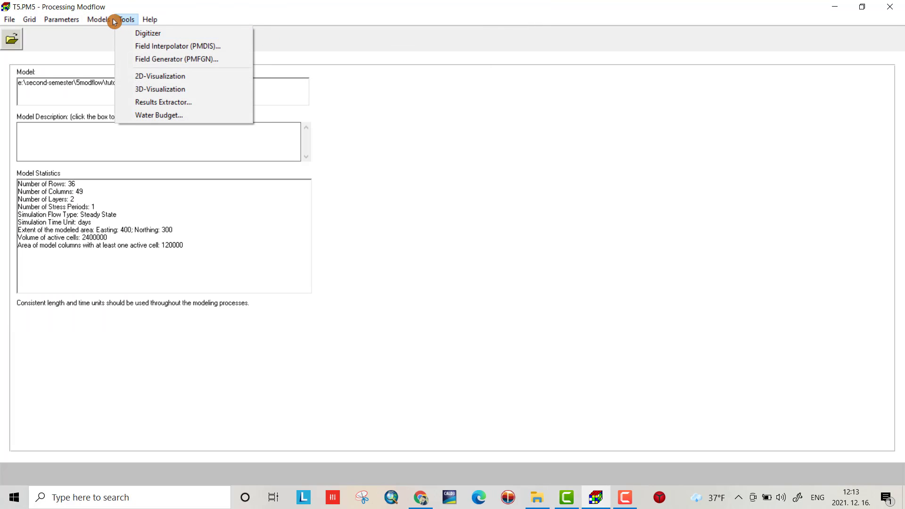
pyautogui.moveTo(105, 20)
pyautogui.click(126, 151)
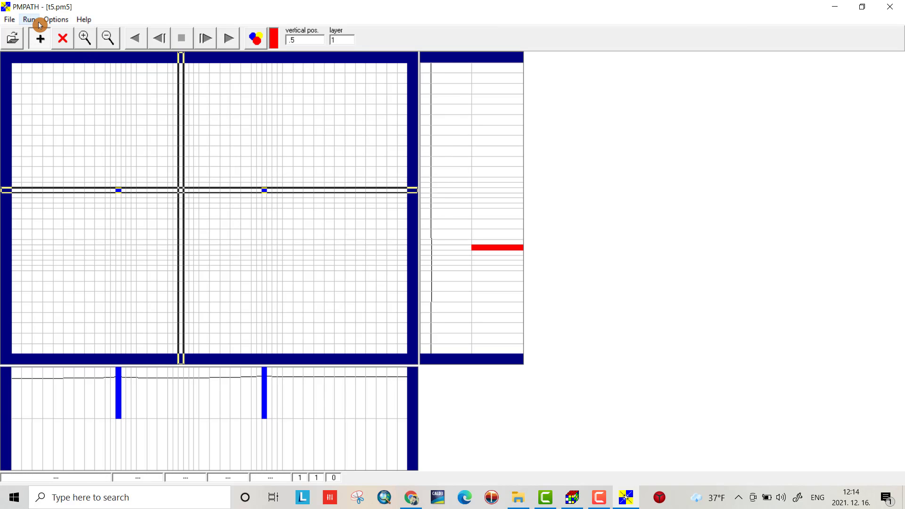
# Make head contours visible from -2.2 to -1.5 at 0.05 intervals with fixed-format labels.
pyautogui.click(56, 19)
pyautogui.click(63, 33)
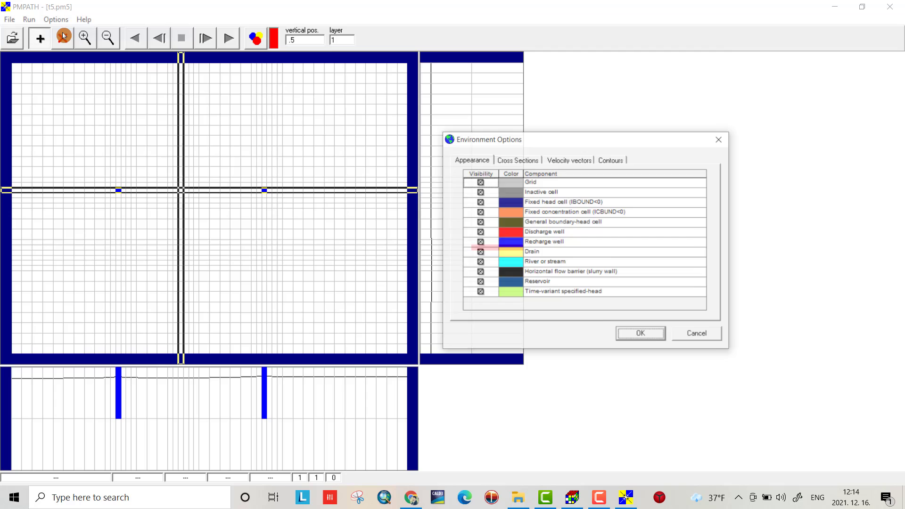
pyautogui.click(608, 160)
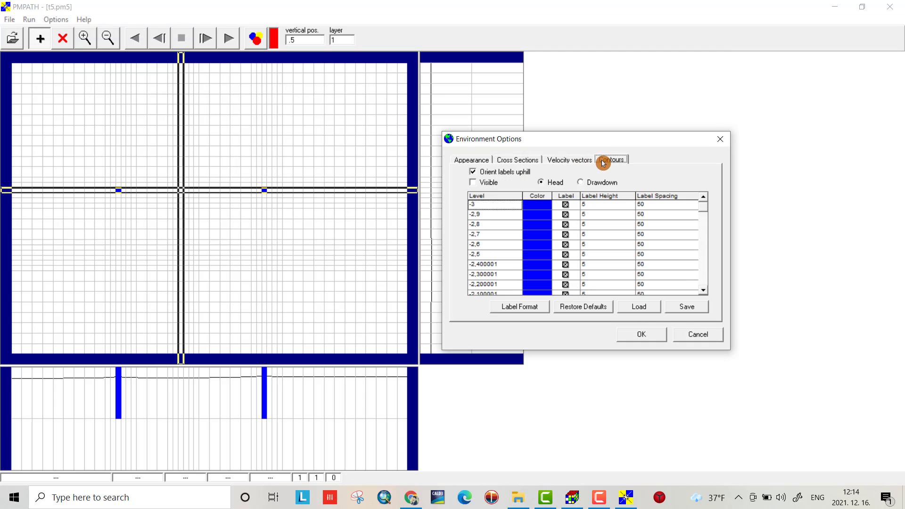
pyautogui.click(475, 184)
pyautogui.click(484, 200)
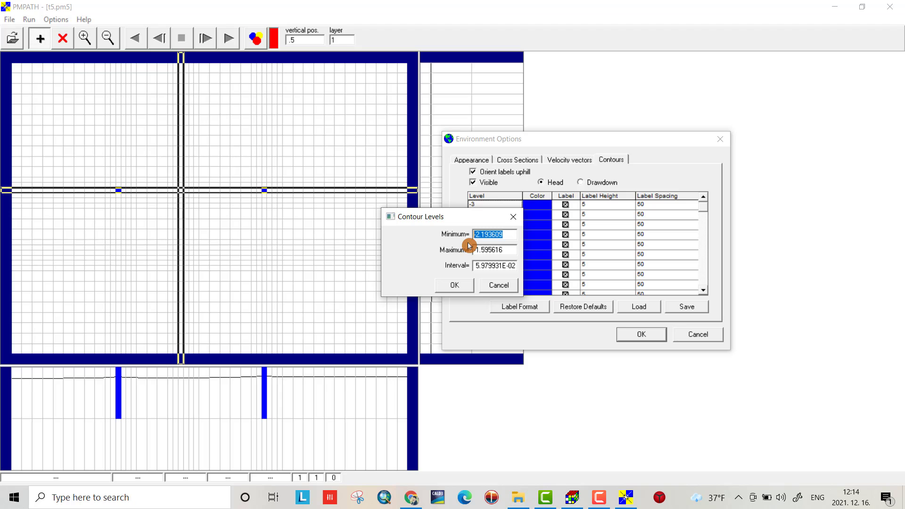
pyautogui.write('-2.2')
pyautogui.click(453, 288)
pyautogui.click(518, 306)
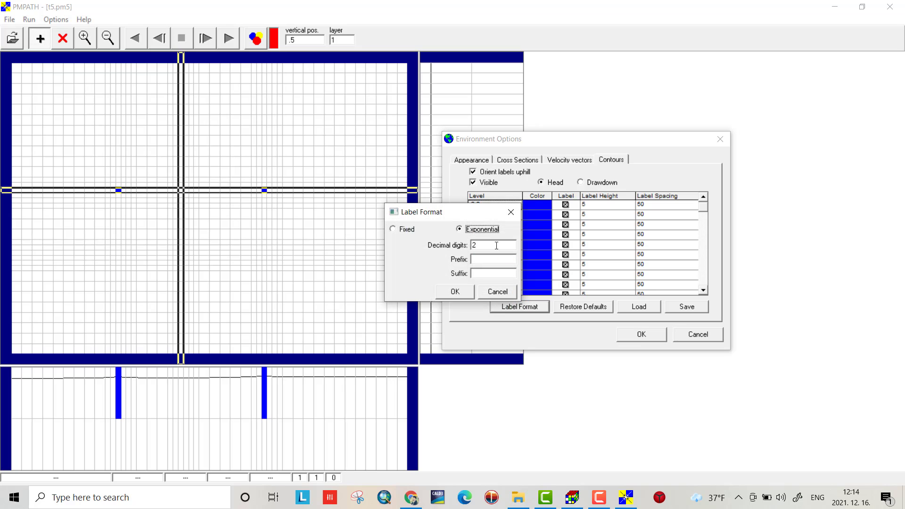
pyautogui.click(410, 232)
pyautogui.click(455, 291)
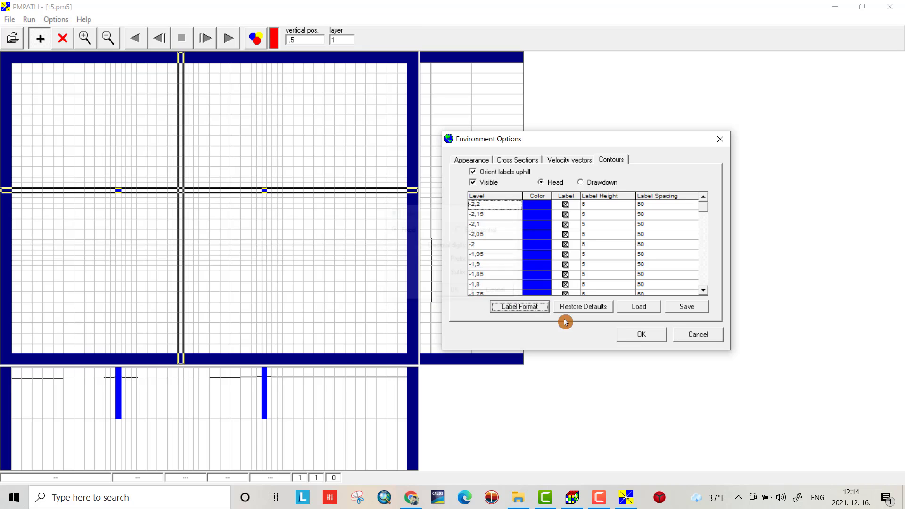
# Apply the contours to the map and assign recharge to the top face of cells.
pyautogui.click(640, 339)
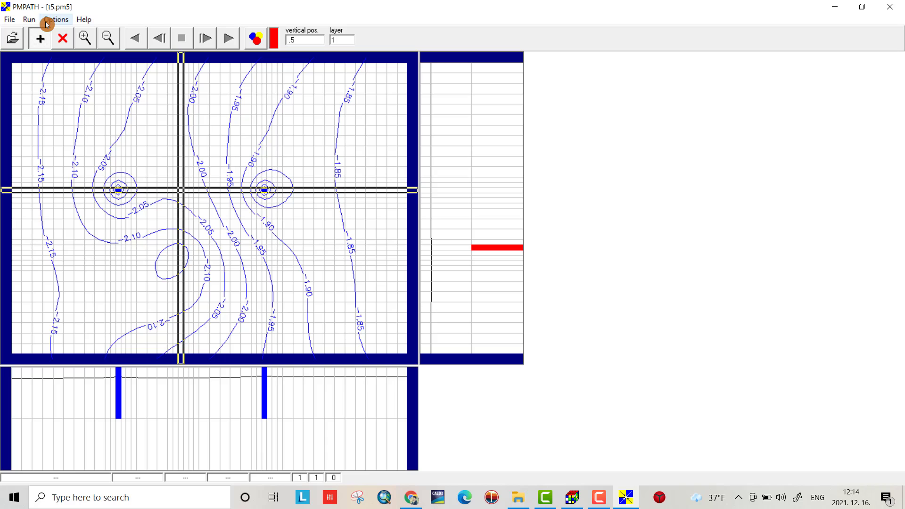
pyautogui.click(55, 20)
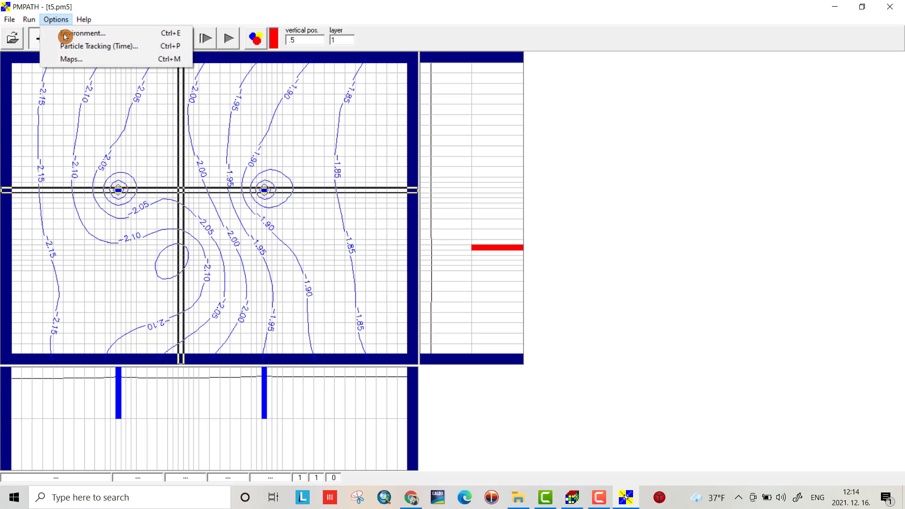
pyautogui.click(72, 46)
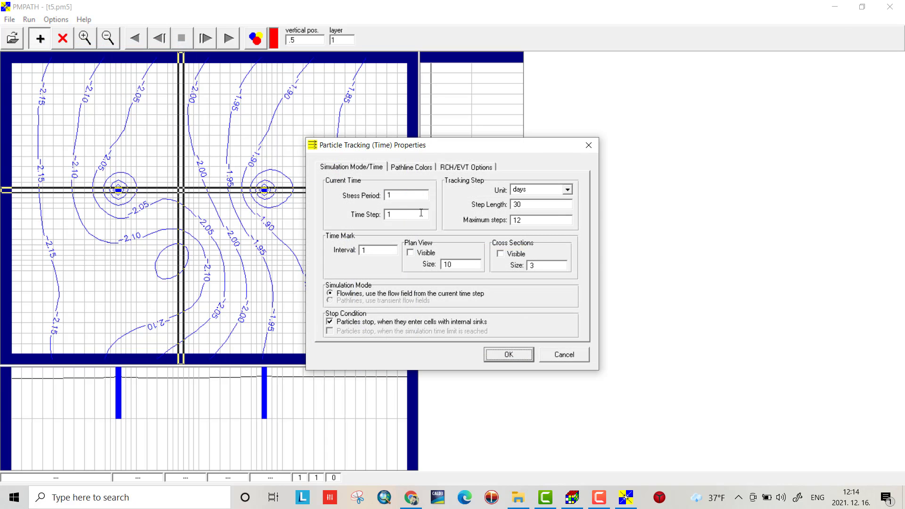
pyautogui.click(401, 168)
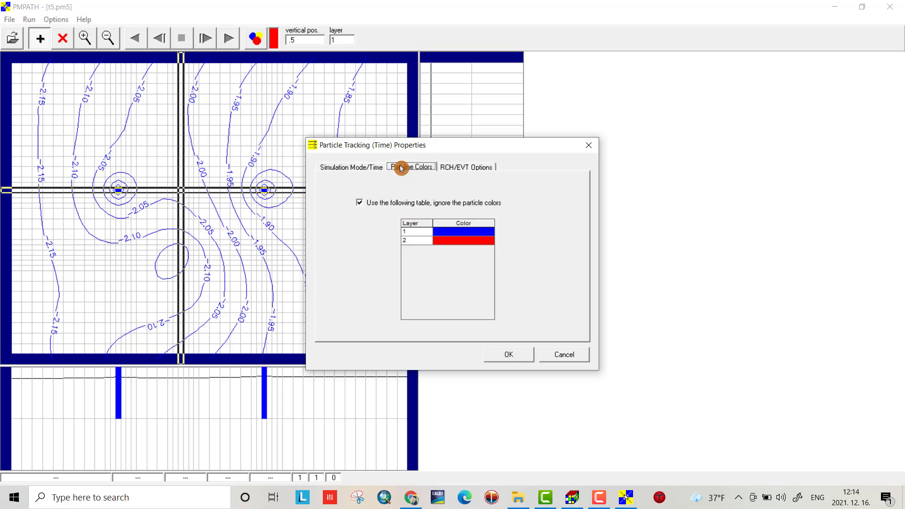
pyautogui.click(455, 168)
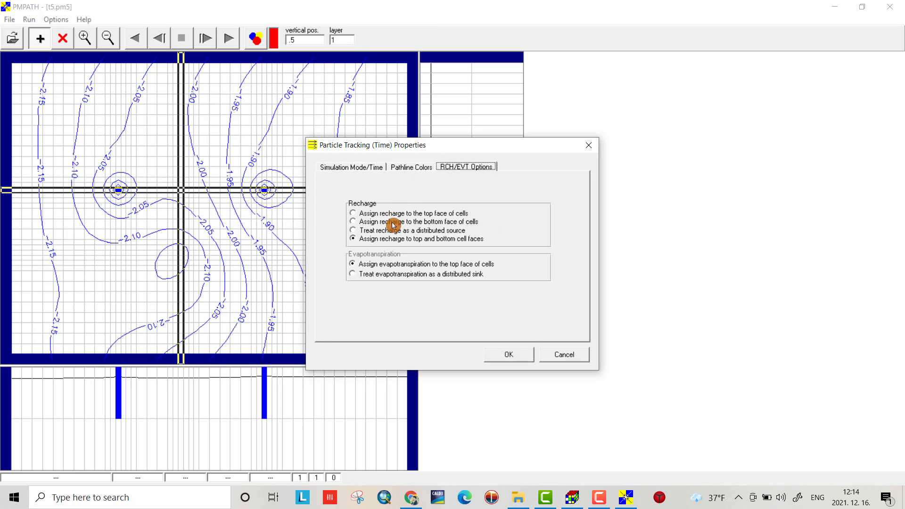
pyautogui.click(354, 213)
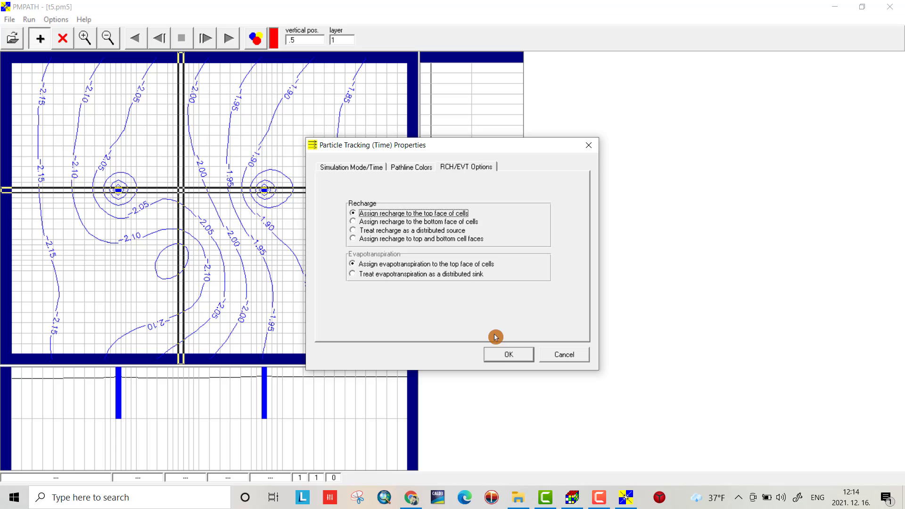
pyautogui.click(501, 357)
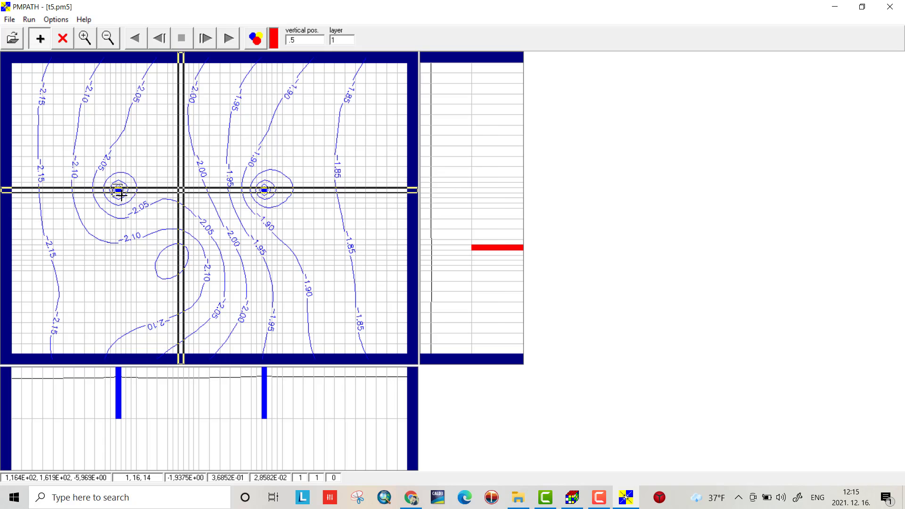
# Place rings of 30 particles, radius 2, on 3 planes around both wells.
pyautogui.click(121, 195)
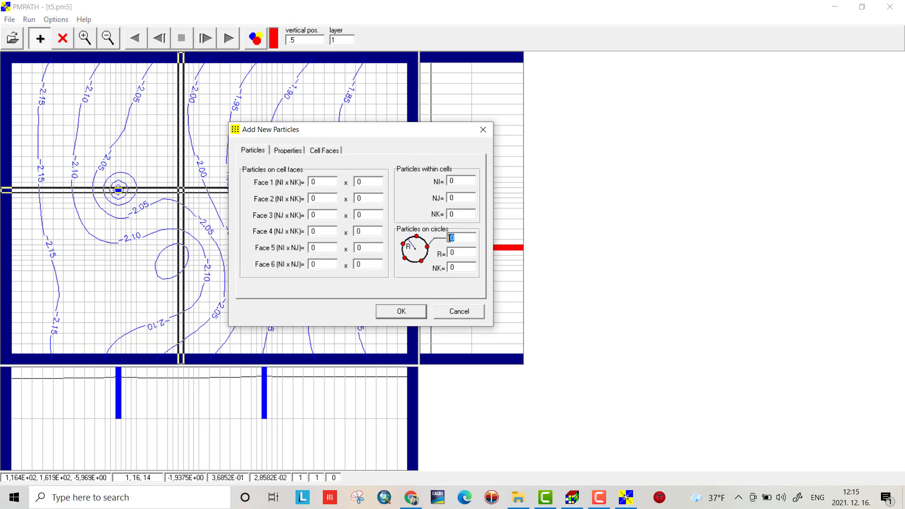
pyautogui.write('30')
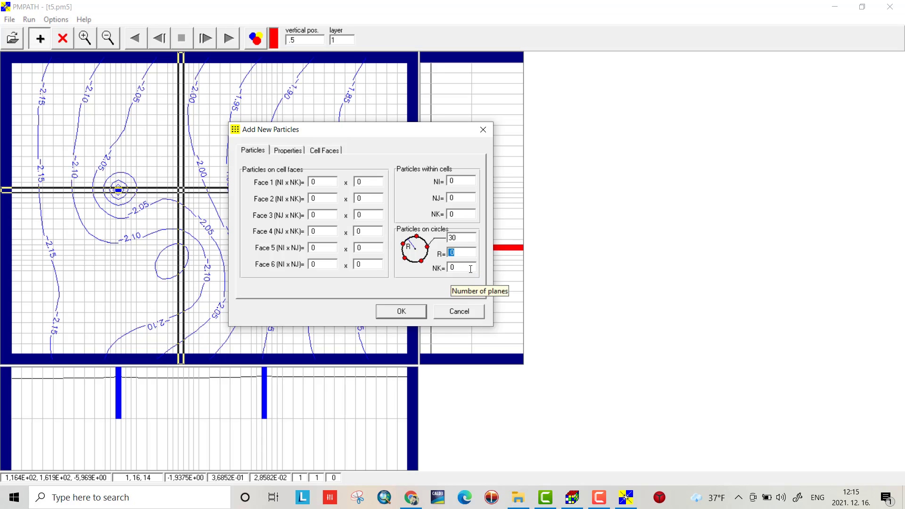
pyautogui.write('2')
pyautogui.click(471, 278)
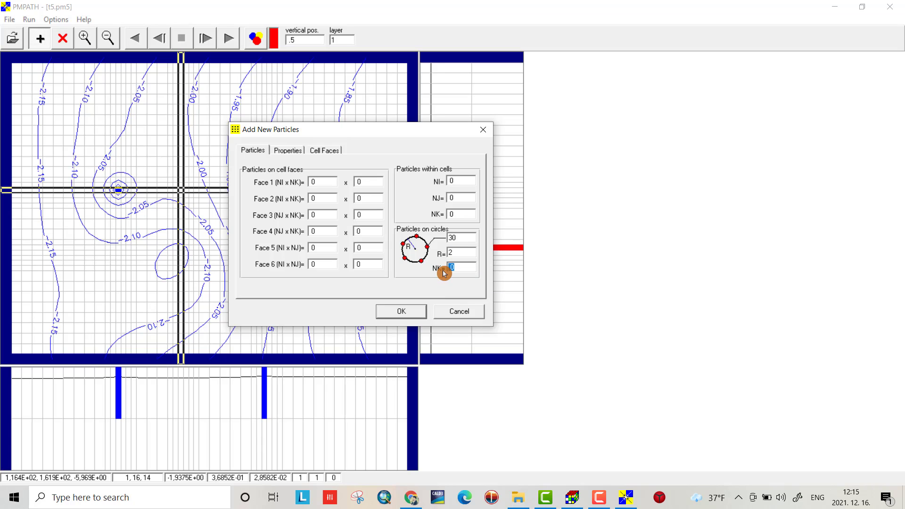
pyautogui.click(417, 310)
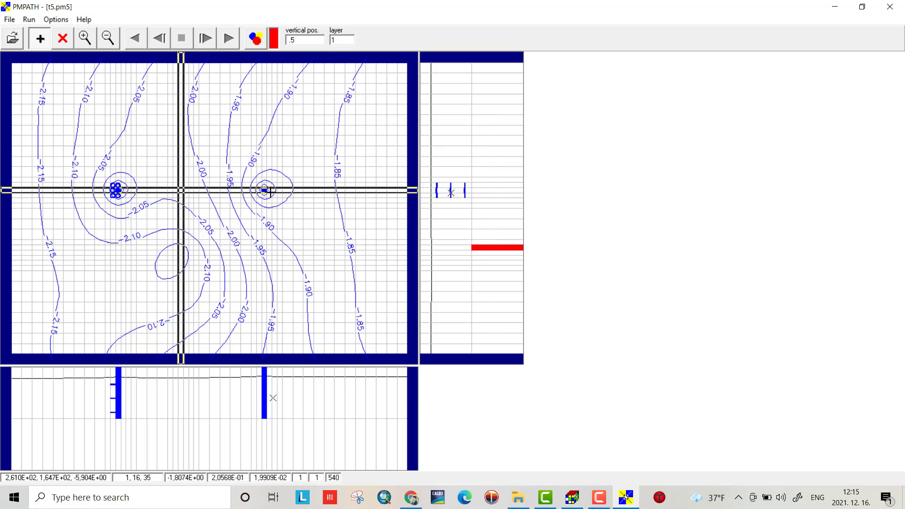
pyautogui.click(280, 220)
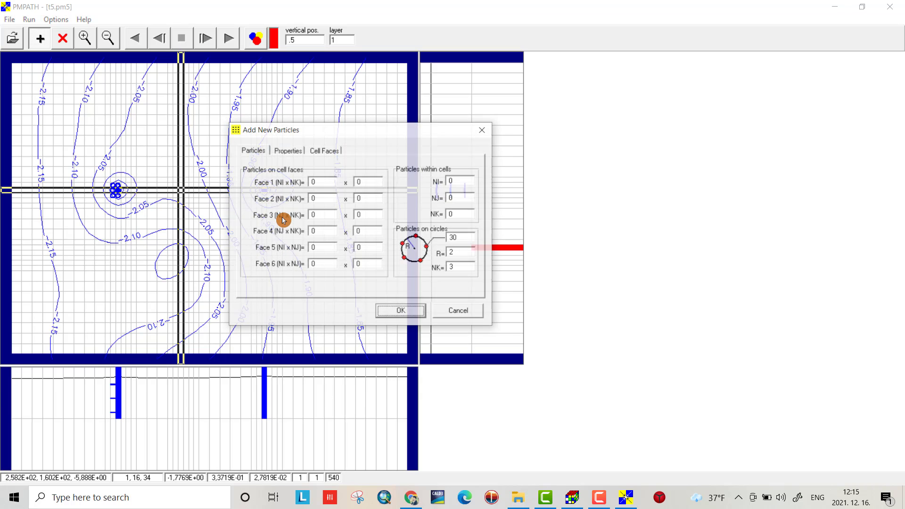
pyautogui.click(403, 312)
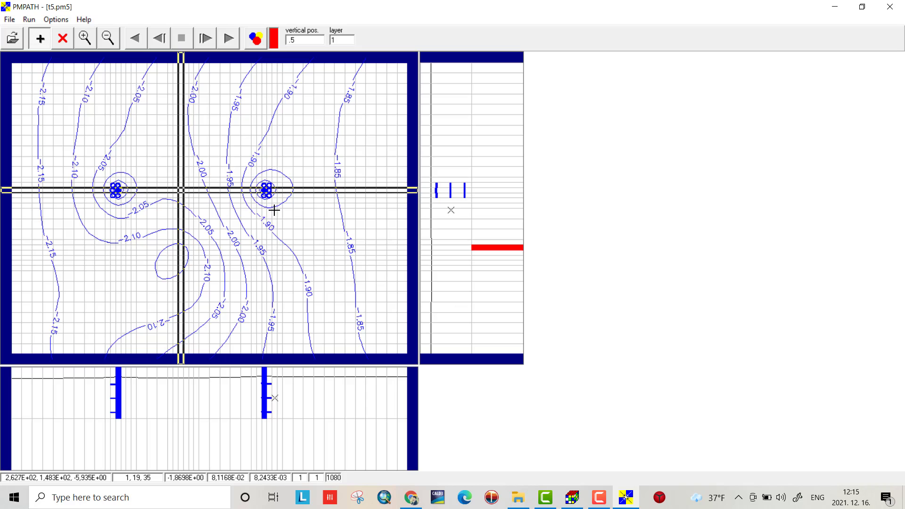
pyautogui.click(227, 37)
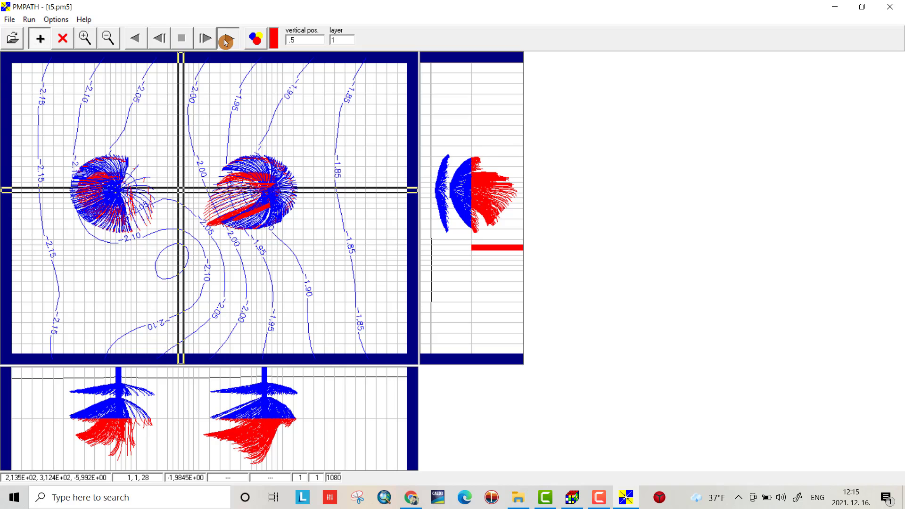
# Rerun forward tracking until blue and red pathlines spread from both wells.
pyautogui.click(227, 41)
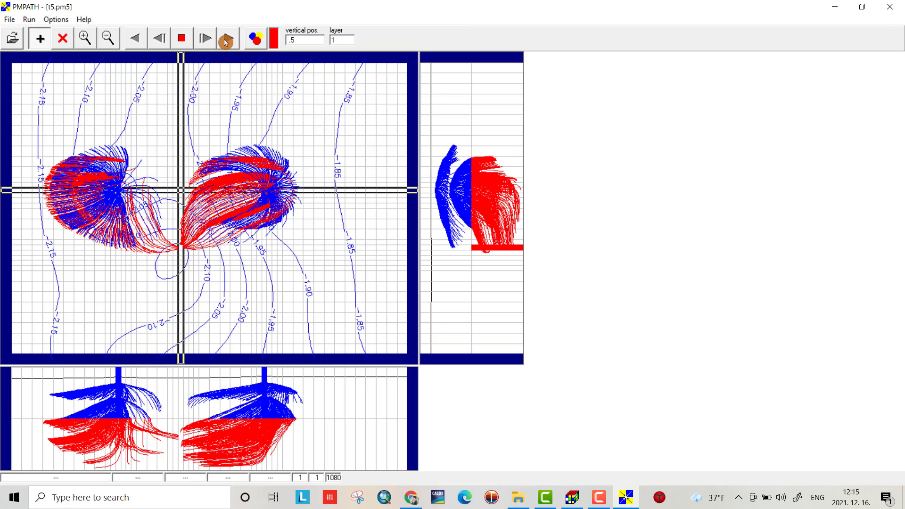
pyautogui.click(227, 41)
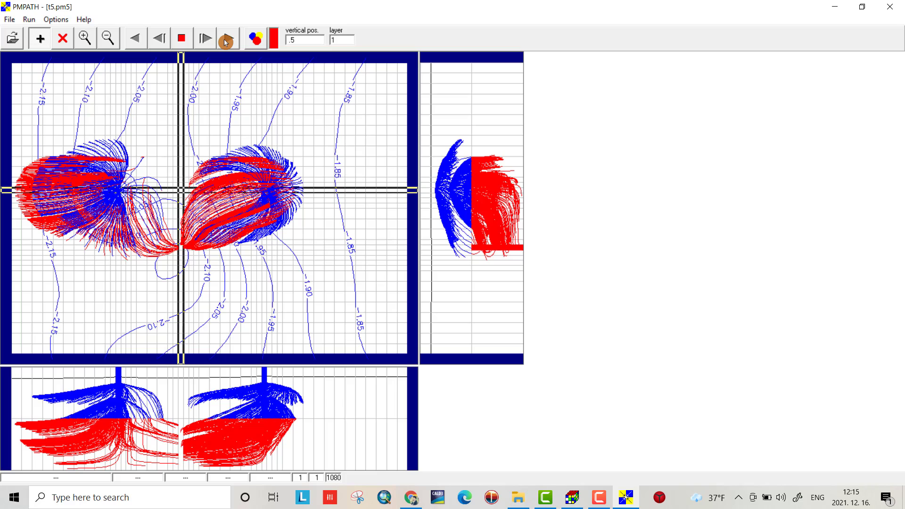
pyautogui.click(227, 40)
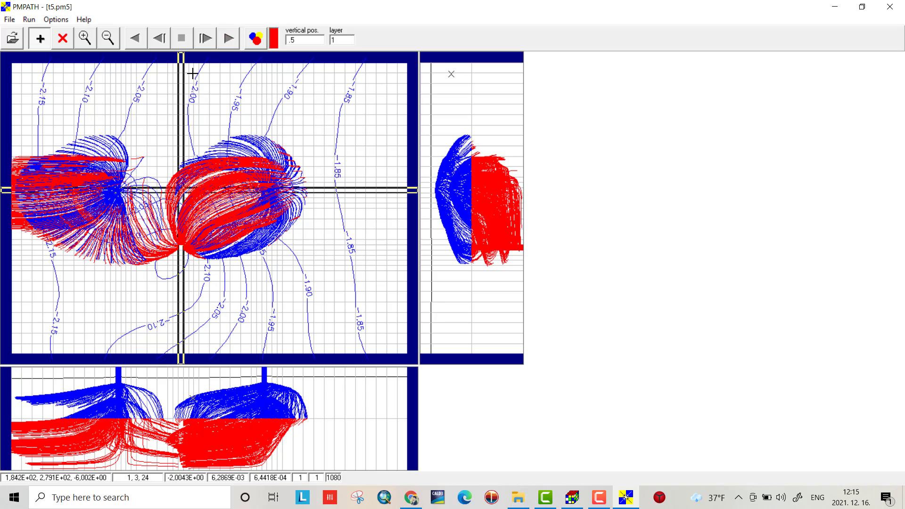
pyautogui.click(47, 43)
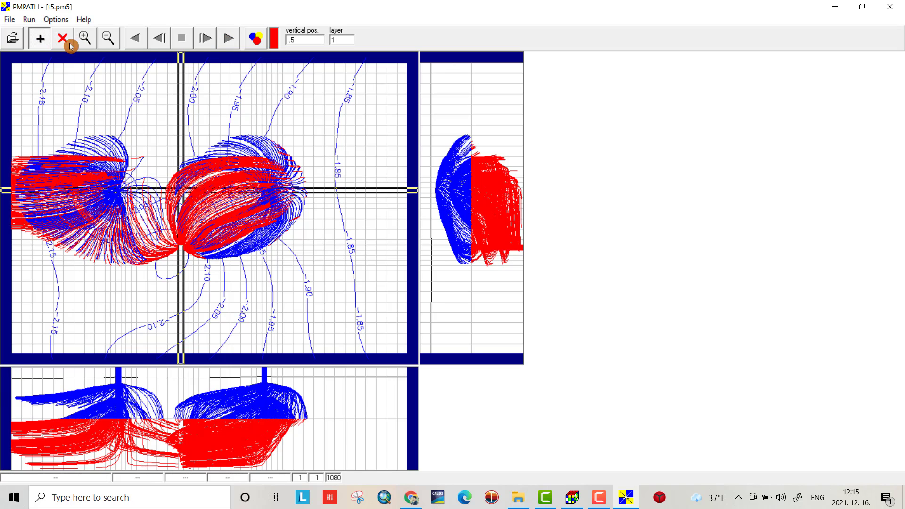